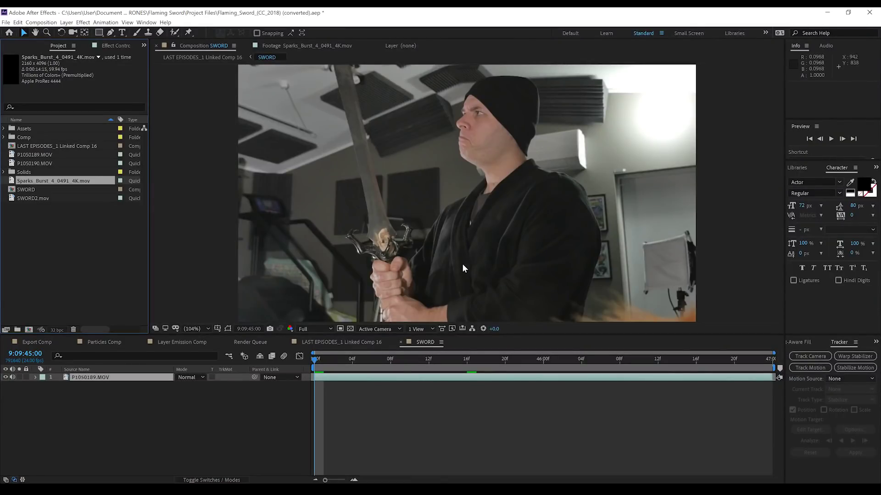
Preview the sword clip, apply Mocha AE CC to P1050189.MOV, and launch Mocha
key(space)
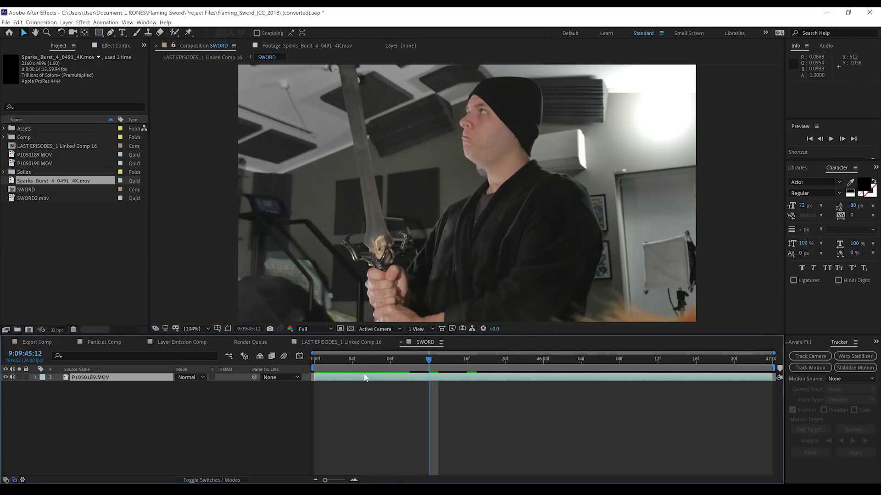
mouse_move(312, 357)
mouse_down()
mouse_move(432, 359)
mouse_move(342, 359)
mouse_move(412, 354)
mouse_up()
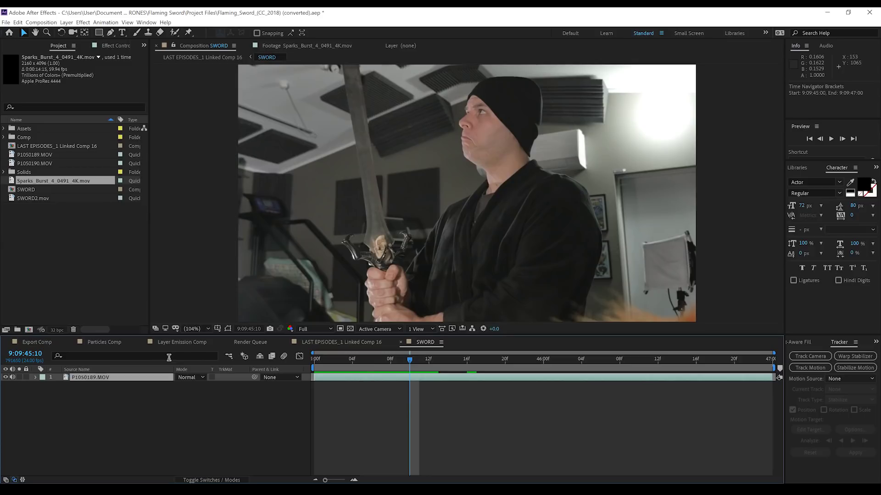
click(96, 377)
click(82, 23)
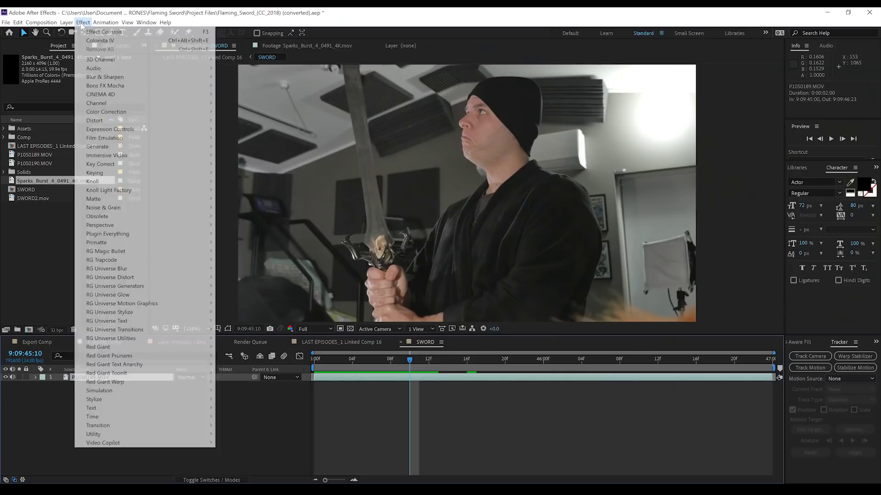
mouse_move(96, 86)
click(235, 87)
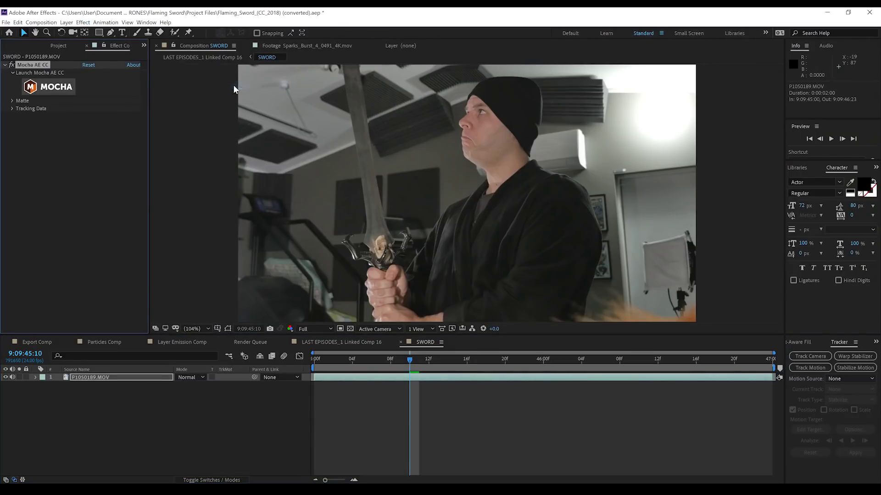
click(60, 89)
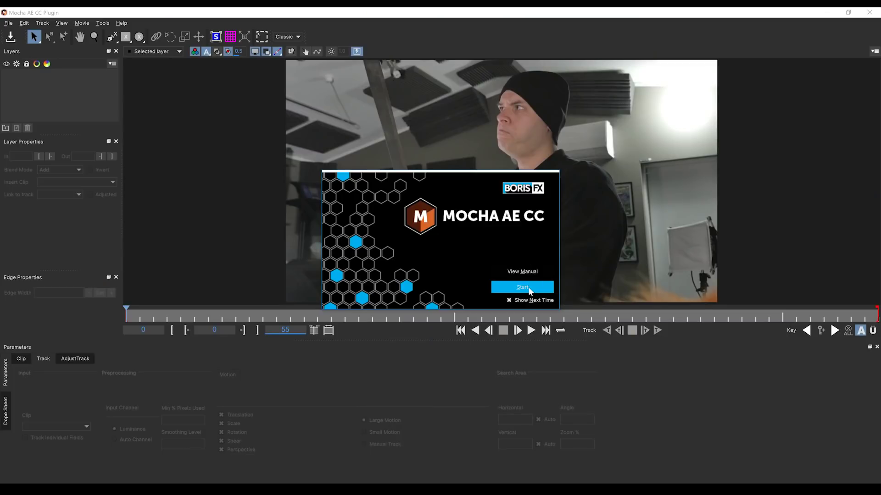
click(528, 289)
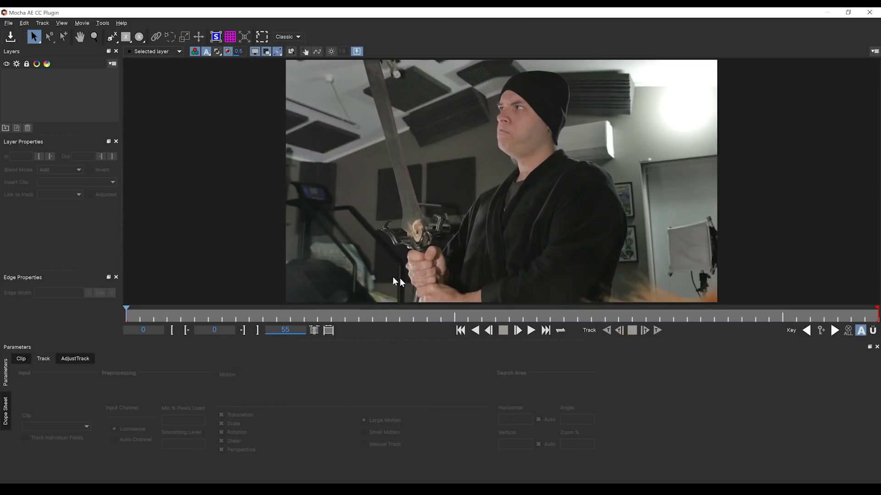
Start an X-spline shape with points around the sword hilt, zoomed in
click(111, 37)
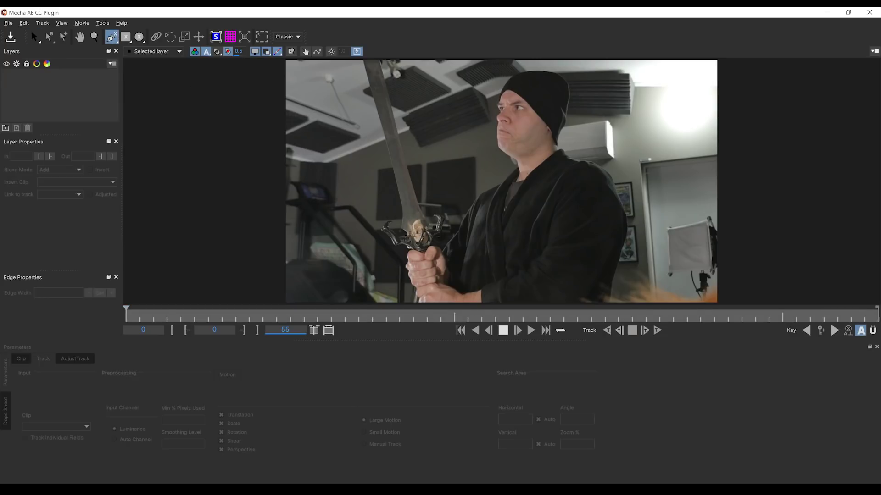
click(400, 231)
click(411, 244)
key(z)
drag(394, 202, 403, 201)
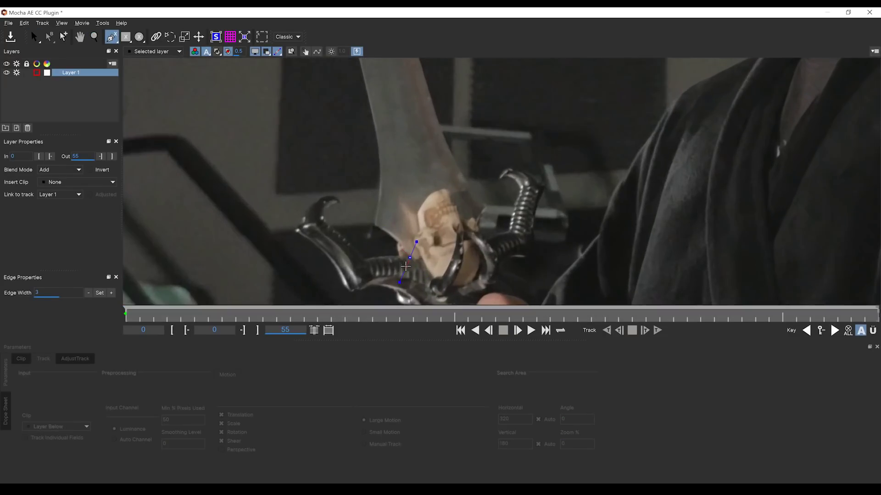
Extend the spline up both blade edges to the tip and refine the outline
click(379, 198)
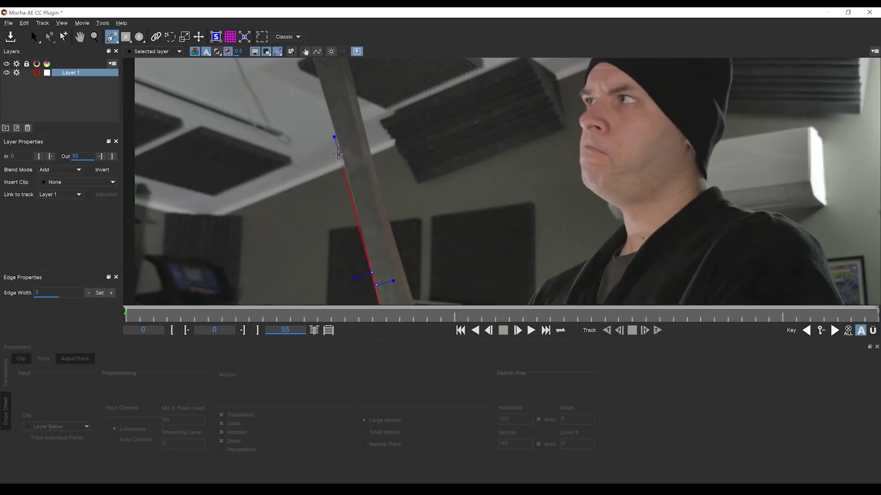
drag(338, 154, 357, 214)
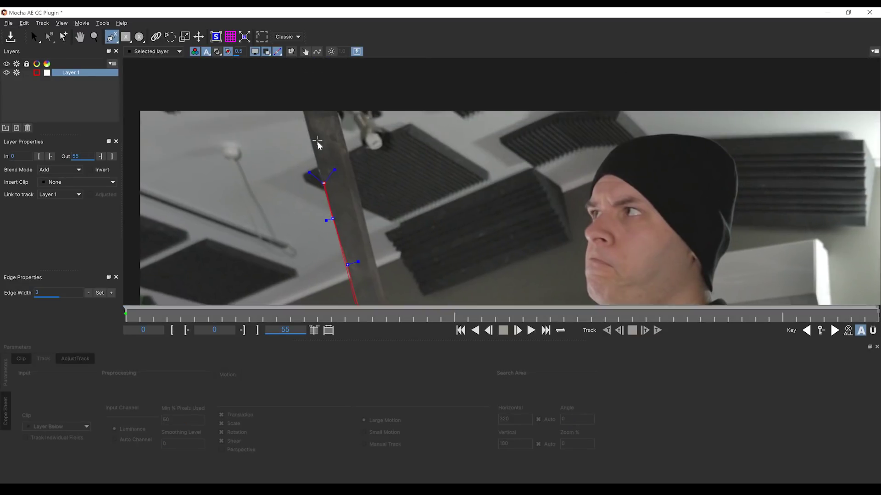
drag(317, 142, 305, 113)
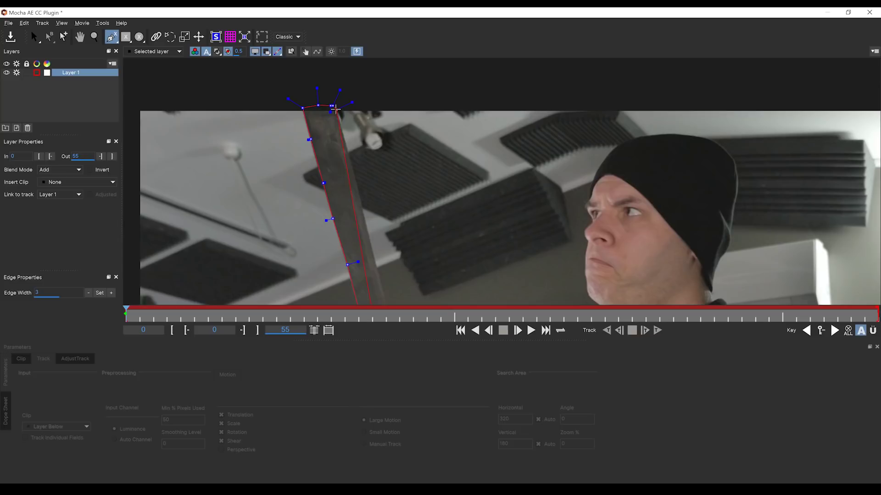
drag(344, 146, 376, 251)
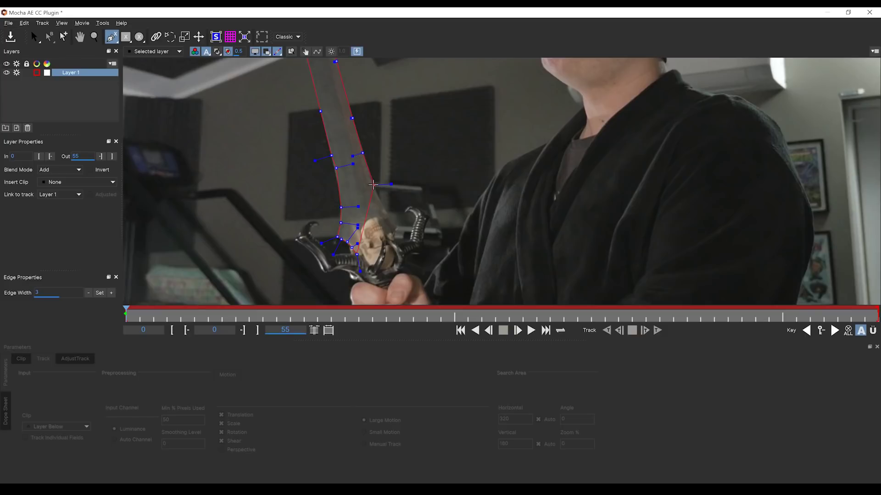
drag(372, 184, 377, 200)
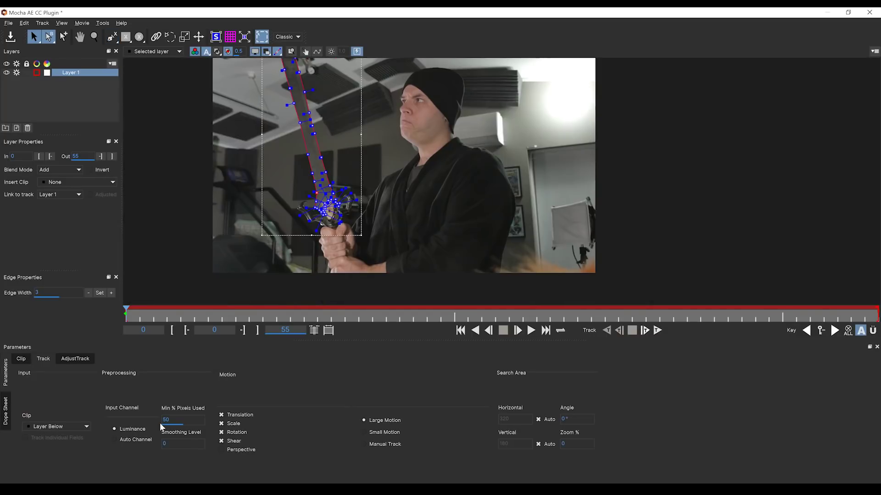
Set Min % Pixels Used to 90, disable Shear, and track the sword forward
double_click(181, 420)
click(314, 434)
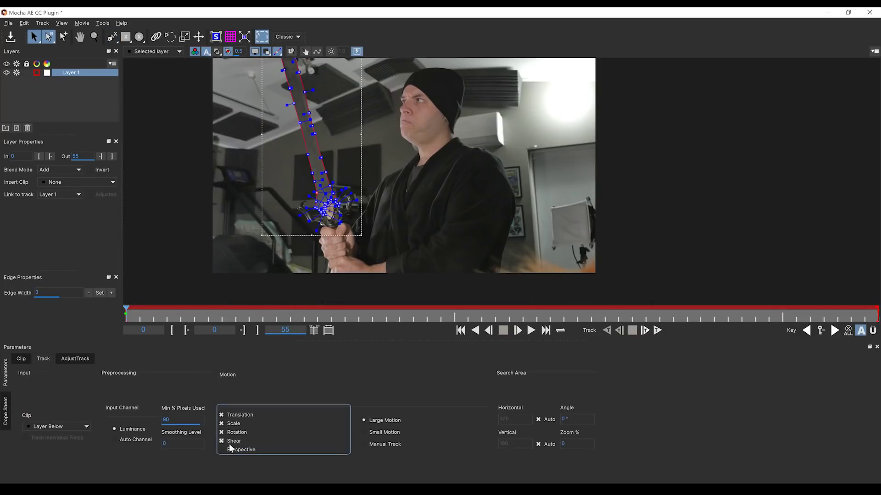
click(657, 330)
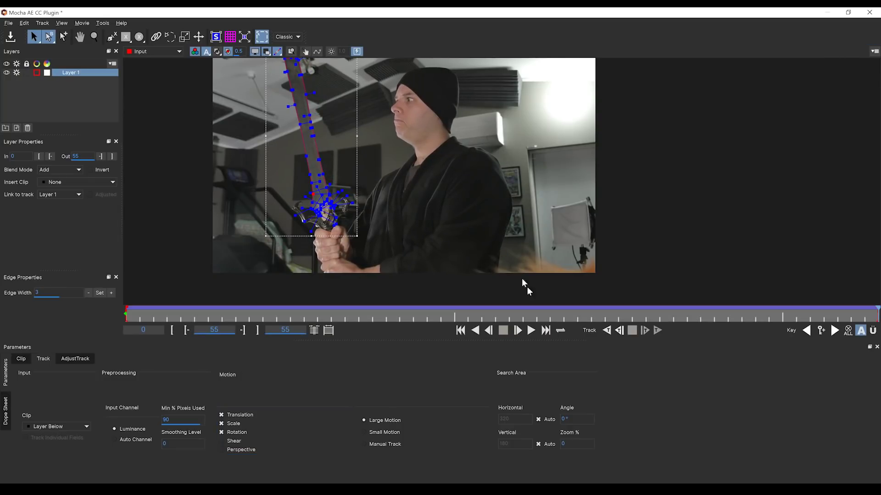
Extend the shape over the blade tip, track backward from the end, and rename the layer SWORD
drag(374, 228, 384, 256)
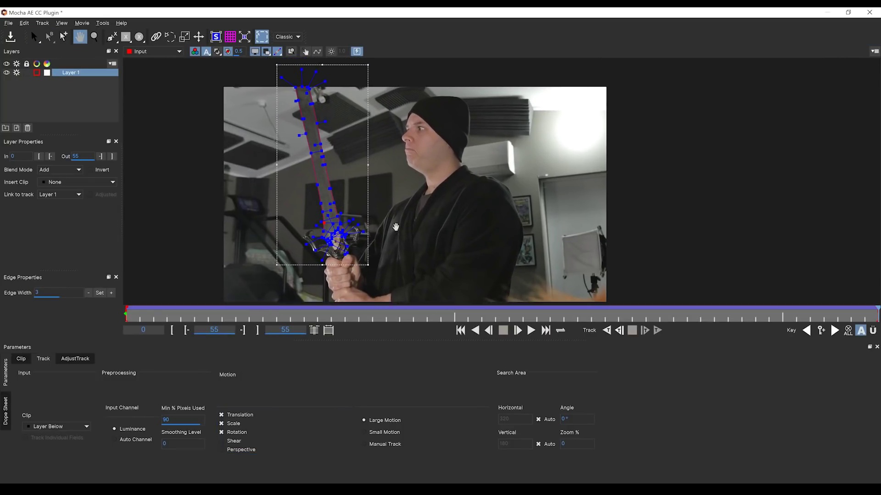
drag(294, 83, 303, 83)
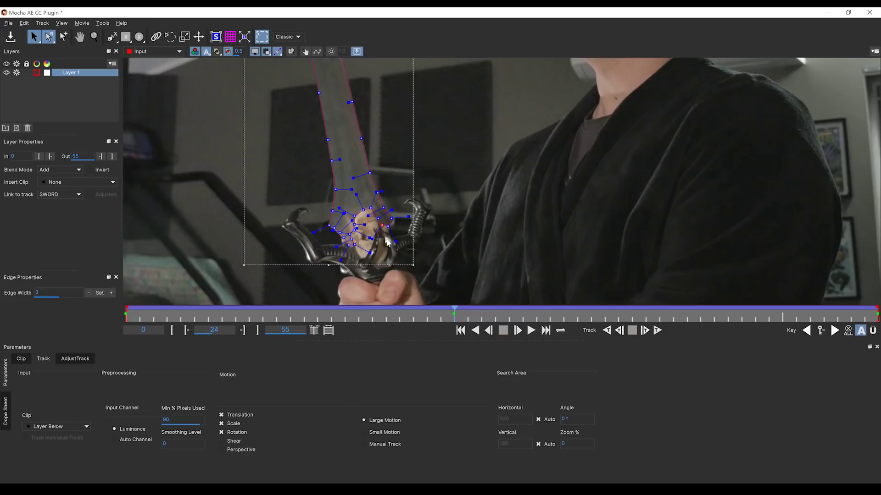
key(Home)
key(Right)
key(Right)
key(Right)
key(Right)
key(Right)
key(Right)
key(Right)
key(Right)
key(Right)
key(Right)
key(Right)
key(Right)
key(Right)
key(Right)
key(Right)
key(Right)
key(Right)
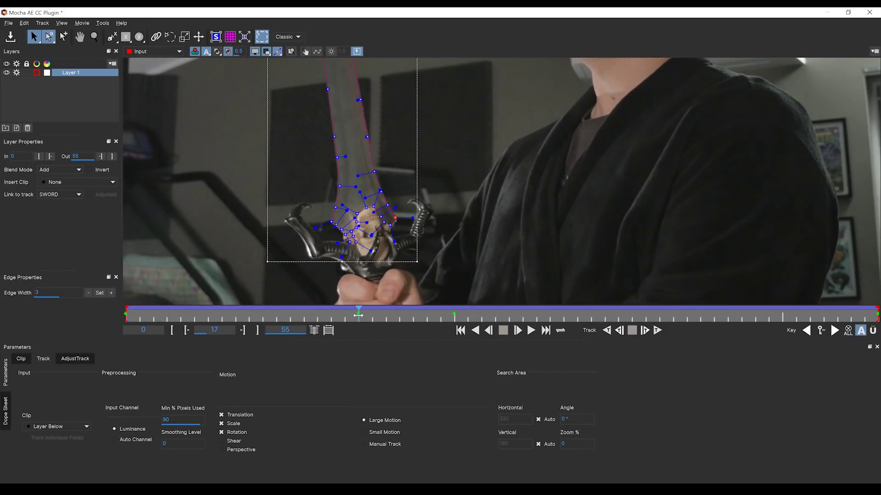
key(End)
key(z)
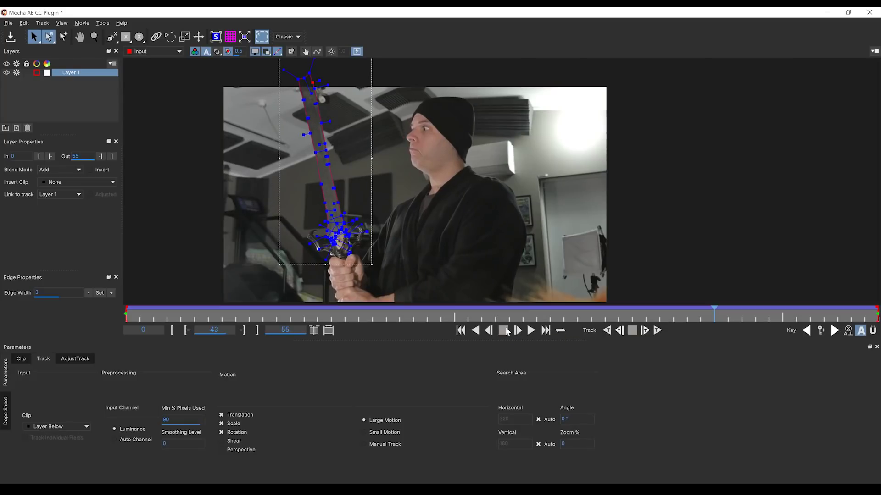
double_click(72, 73)
key(Return)
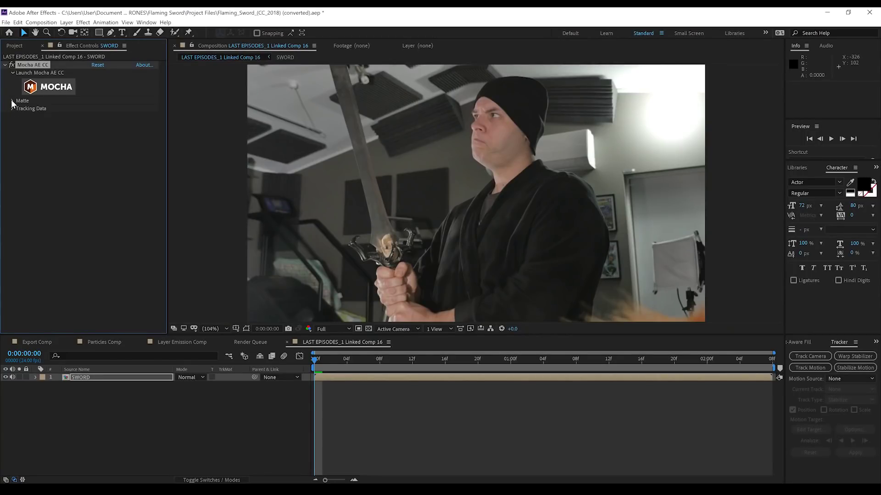
Turn on Apply Matte in Mocha AE CC's Matte options and view the SWORD layer at 100%
click(13, 101)
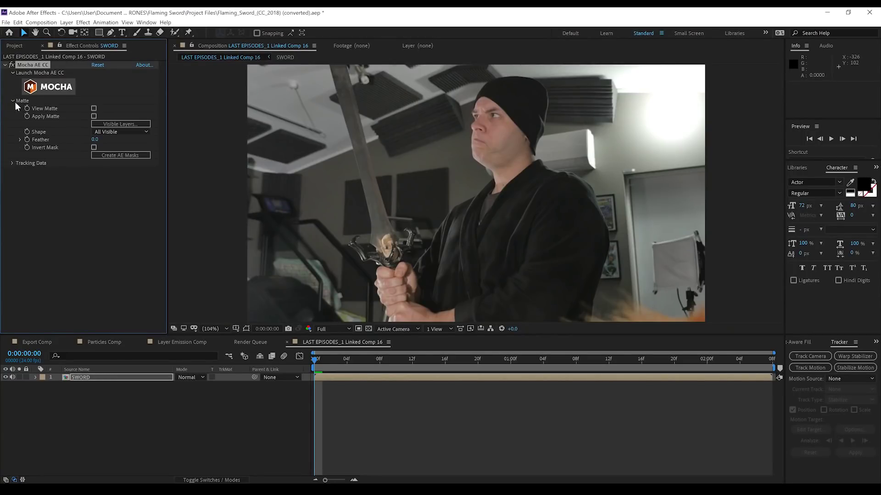
click(94, 116)
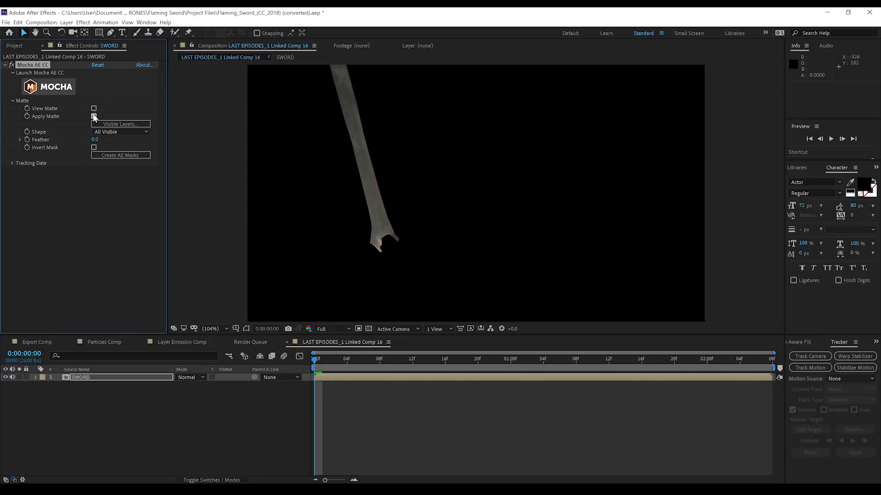
click(105, 376)
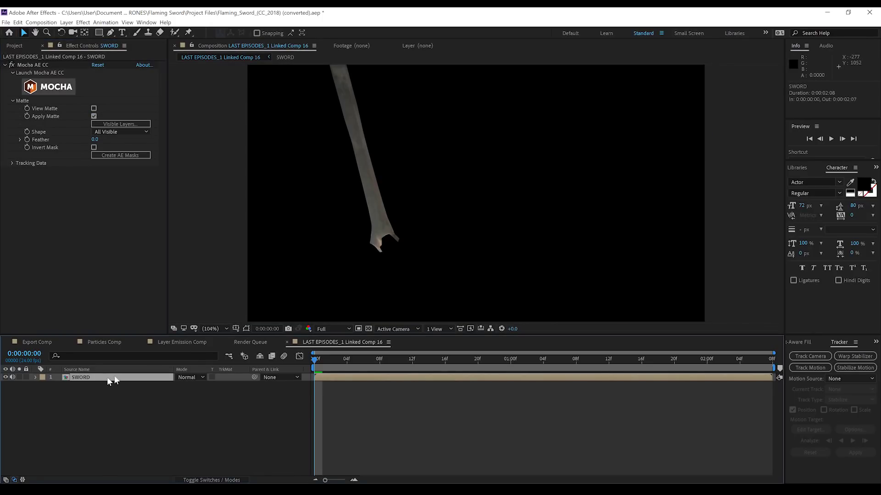
key(slash)
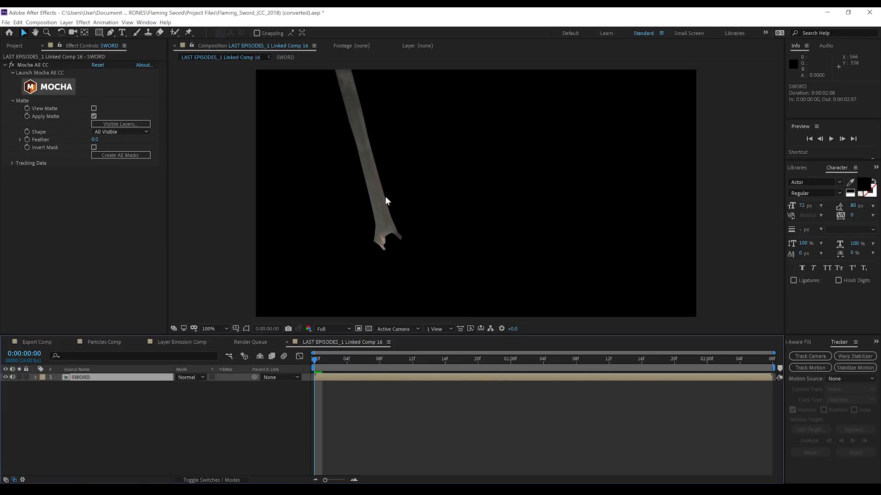
Add a Fill effect with colour FFFFFF to the sword and scrub the timeline to check it
click(83, 22)
mouse_move(145, 150)
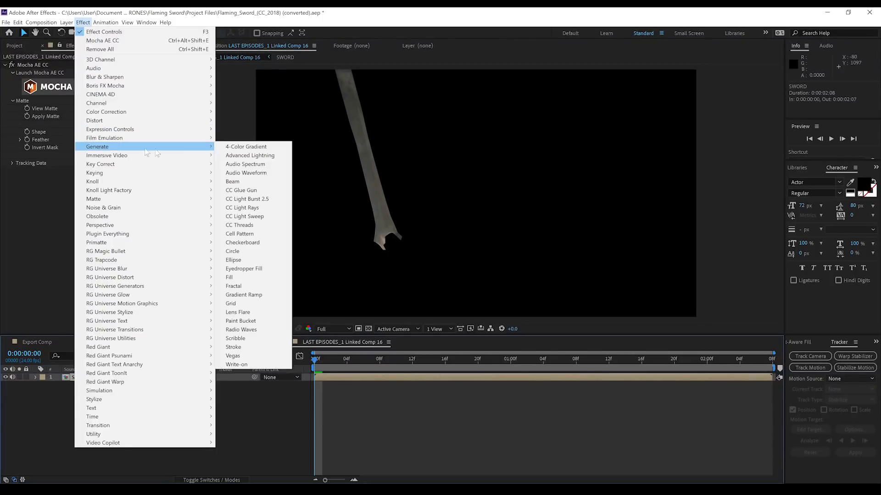
click(250, 278)
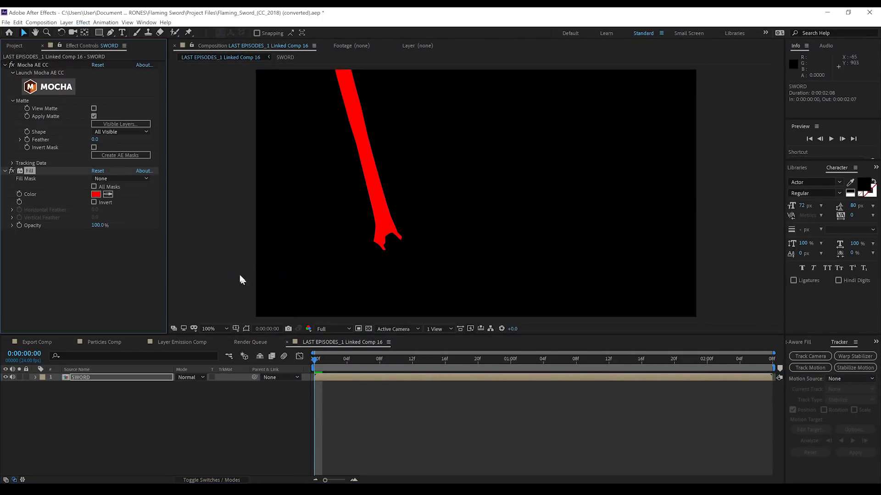
click(96, 194)
text(ffffff)
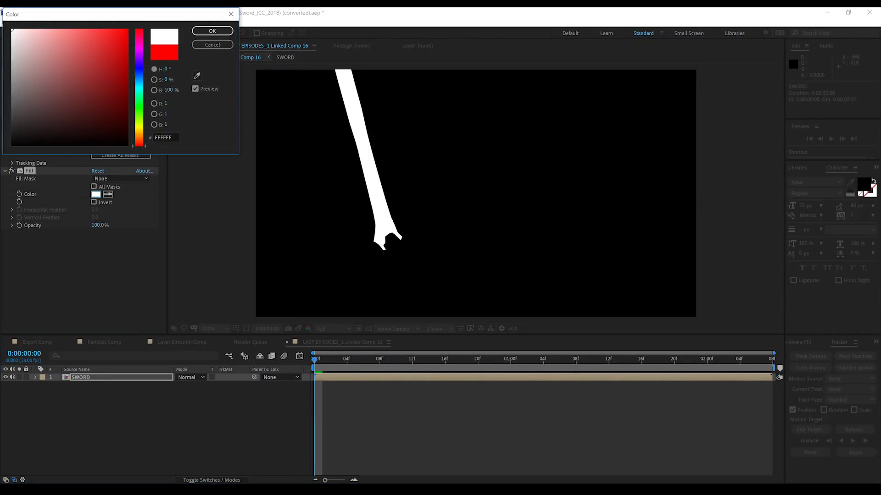
click(211, 27)
drag(315, 362, 495, 361)
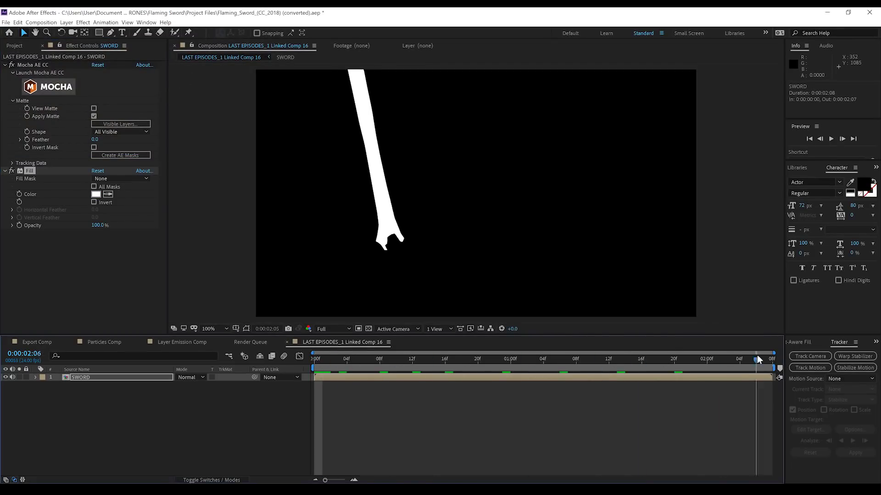
drag(758, 359, 298, 358)
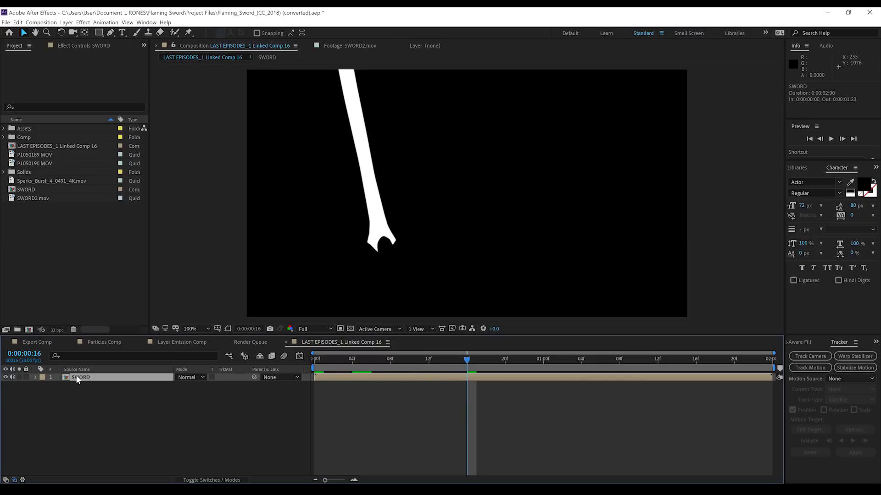
Queue the comp with a QuickTime output module using RGB + Alpha channels
key(ctrl+m)
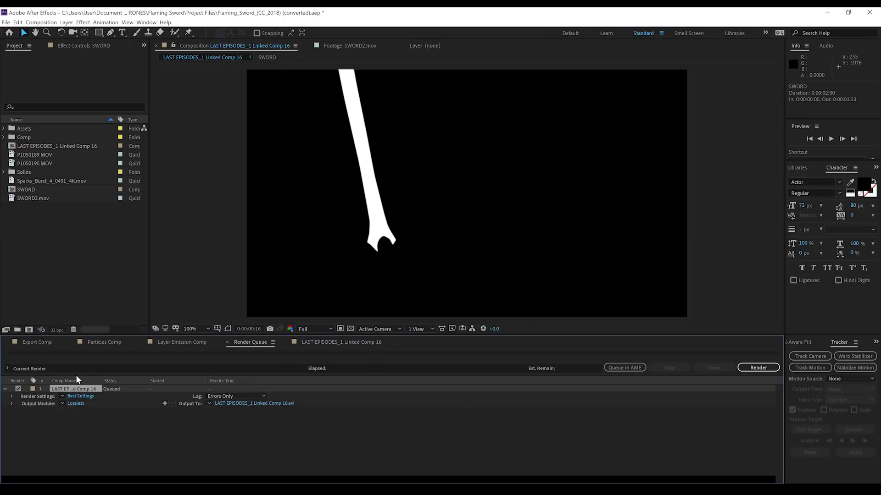
click(74, 402)
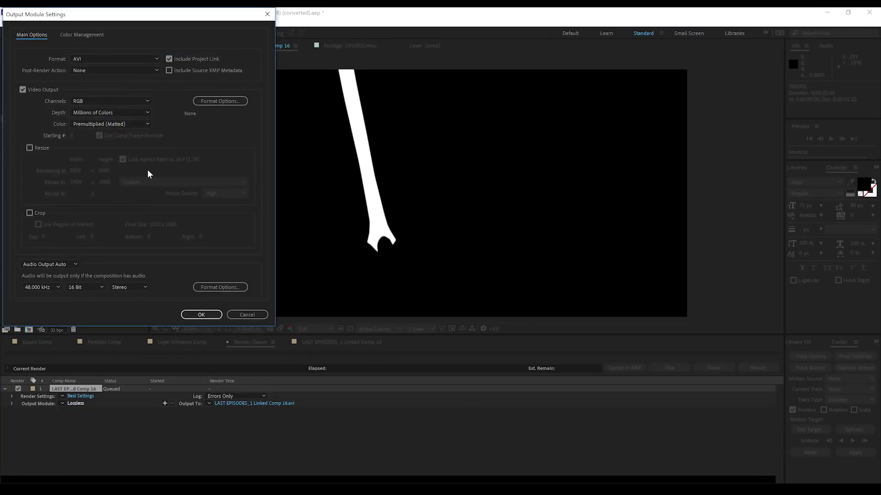
click(91, 57)
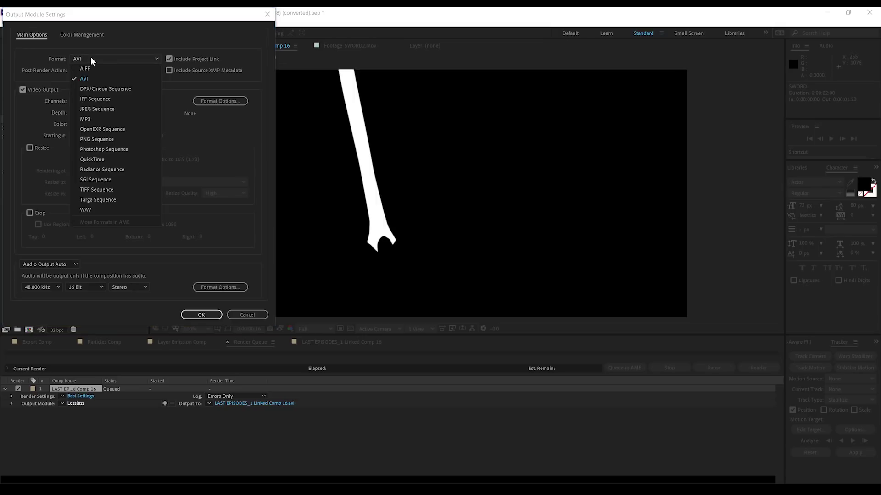
click(94, 158)
click(97, 101)
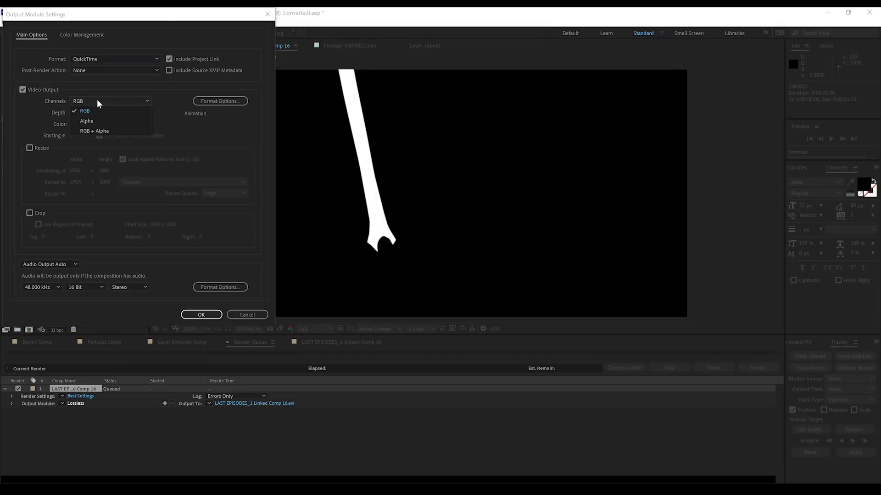
click(97, 130)
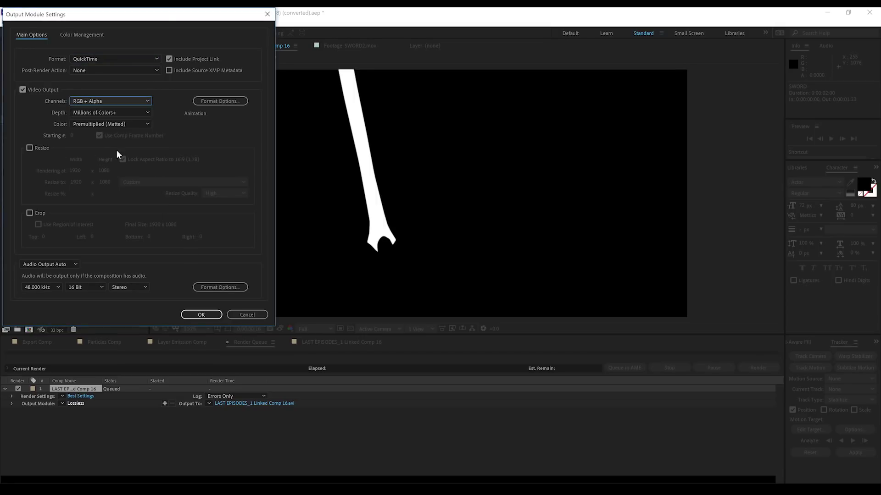
click(202, 315)
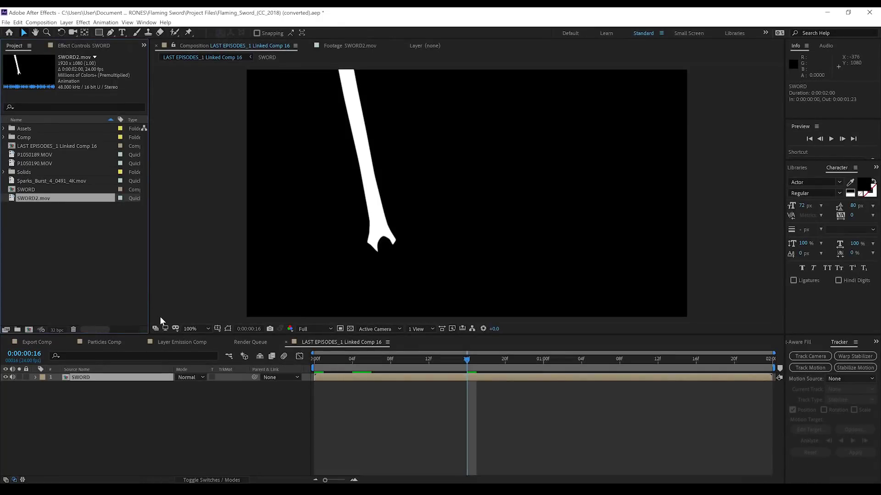
Add SWORD2.mov to Layer Emission Comp above White Solid 1 and hide the solid
click(183, 342)
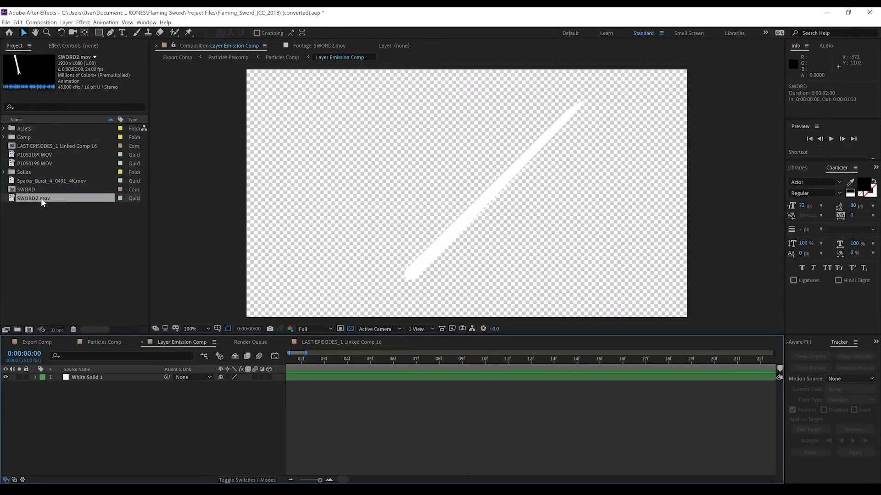
drag(40, 199, 85, 378)
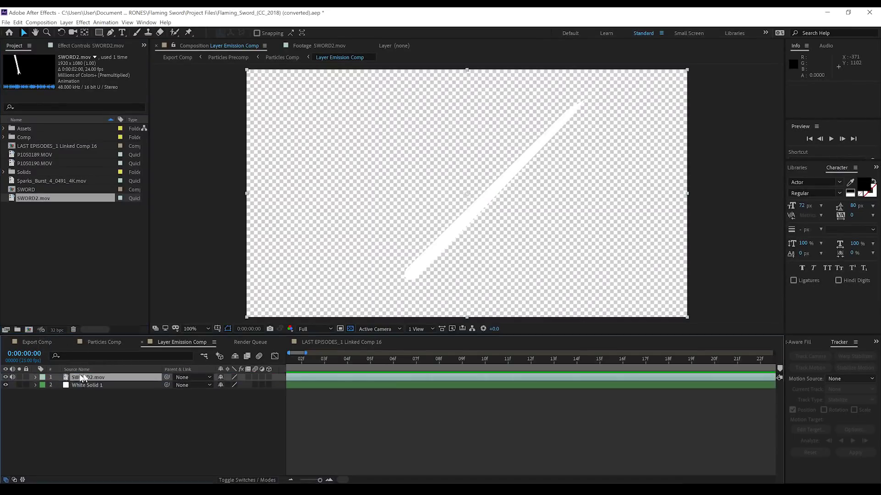
click(6, 385)
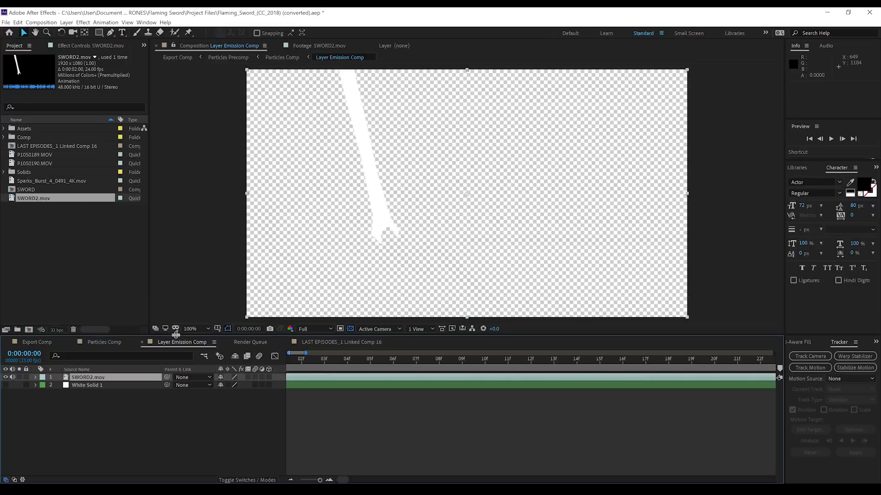
Open the SWORD precomp from Linked Comp 16 and disable Mocha AE CC on P1050189.MOV
click(320, 343)
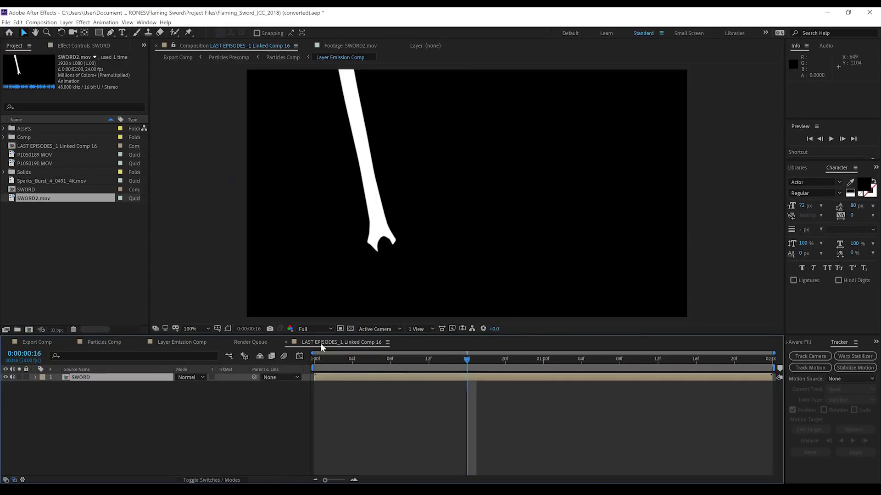
double_click(75, 376)
click(81, 376)
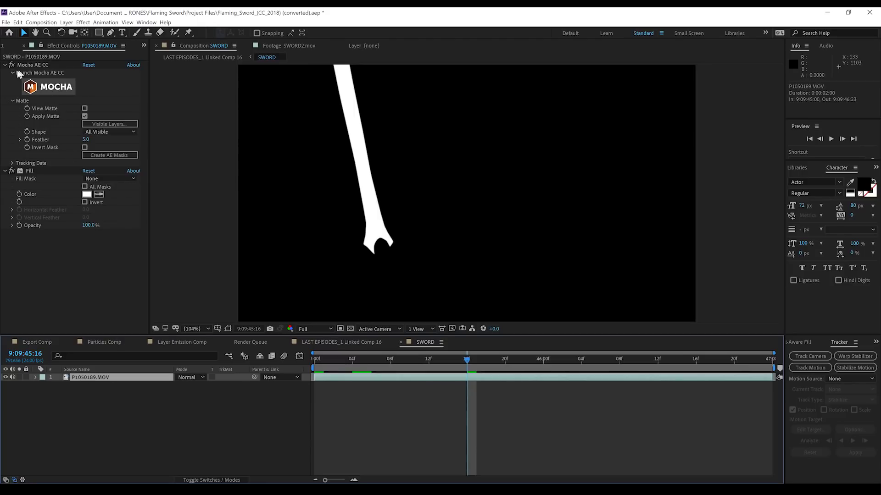
click(11, 173)
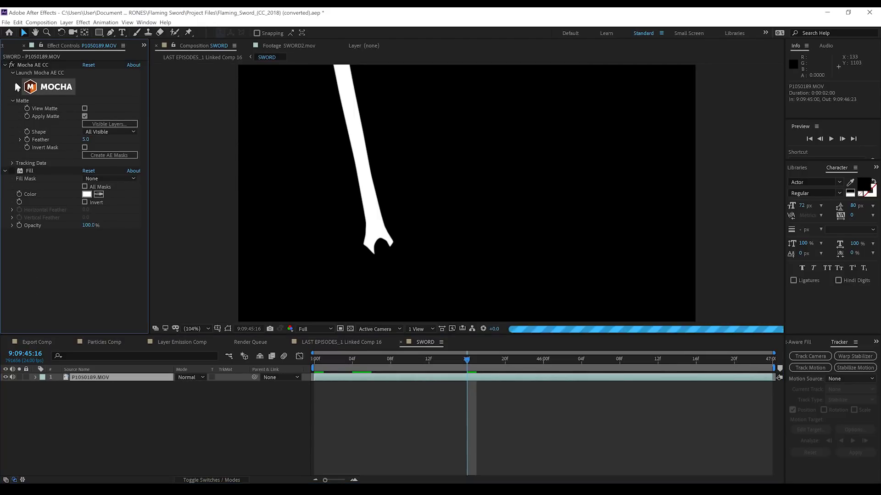
click(12, 65)
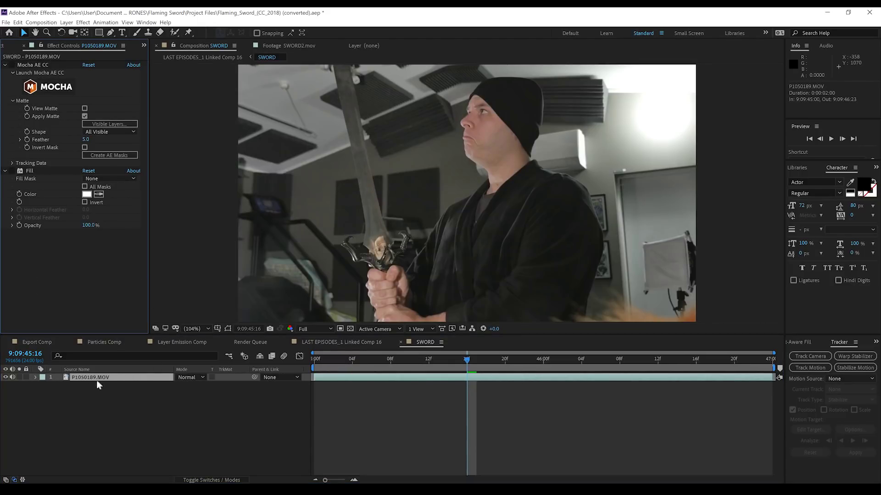
click(94, 378)
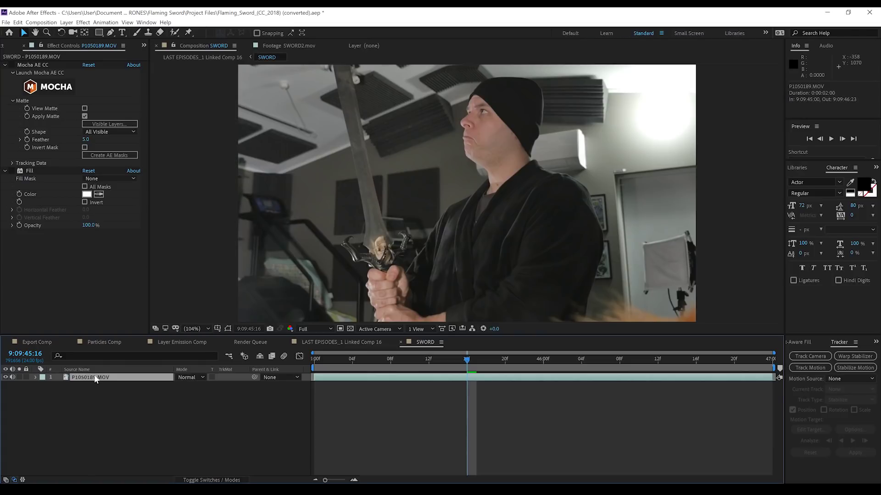
Replace Checker_Board_Room.png in Export Comp with the copied P1050189.MOV layer
key(ctrl+c)
click(42, 339)
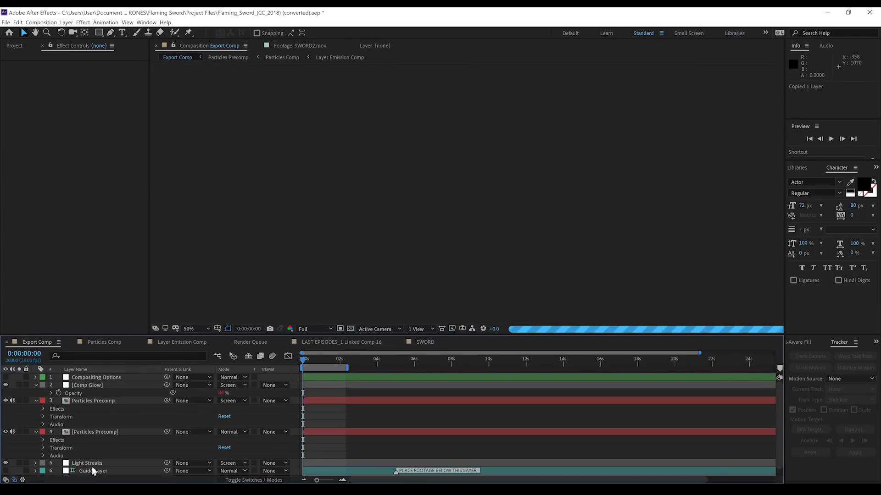
key(ctrl+v)
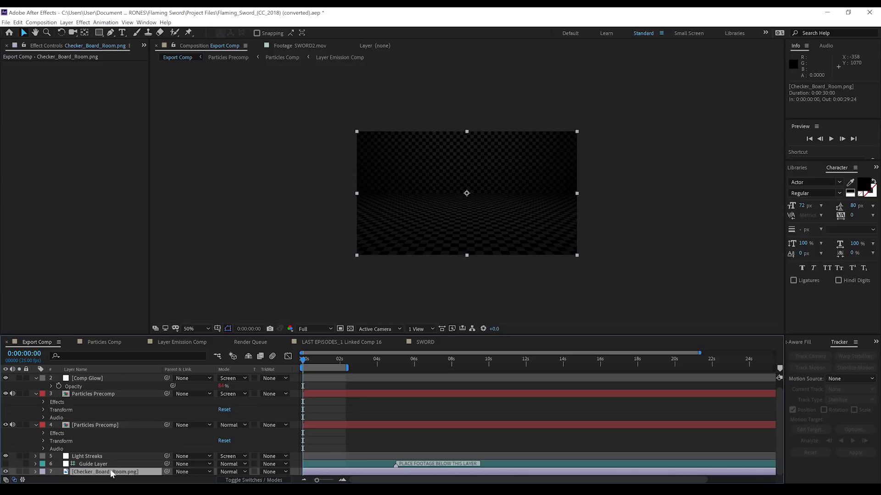
key(ctrl+v)
Set the viewer to Fit up to 100% and preview the flaming sword composite
click(200, 328)
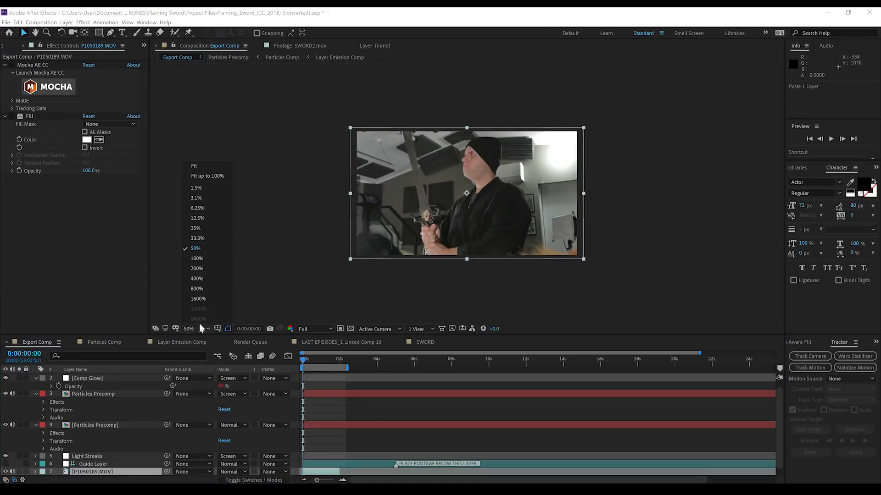
click(207, 176)
key(space)
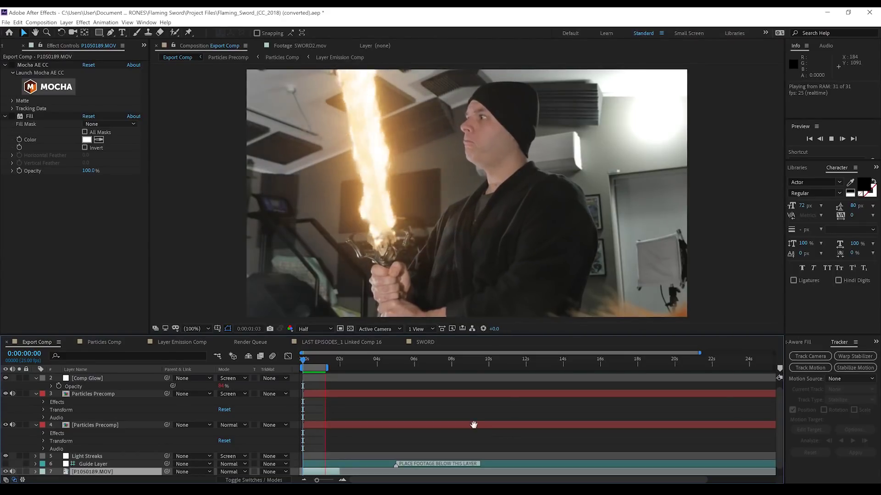
click(474, 425)
In Particles Comp, try the Choke Flames, Fire Turbulence Scale and Flame Lick Sword sliders, then undo to 50, 10 and 60
click(106, 342)
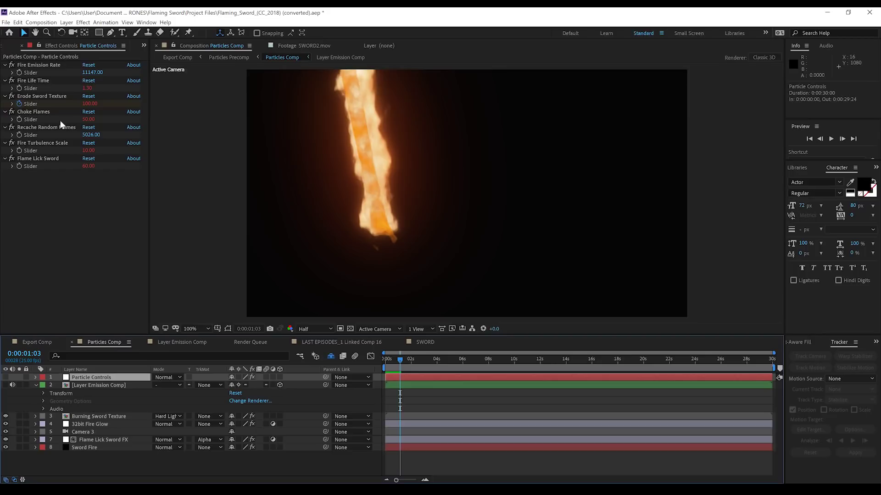
drag(88, 120, 108, 122)
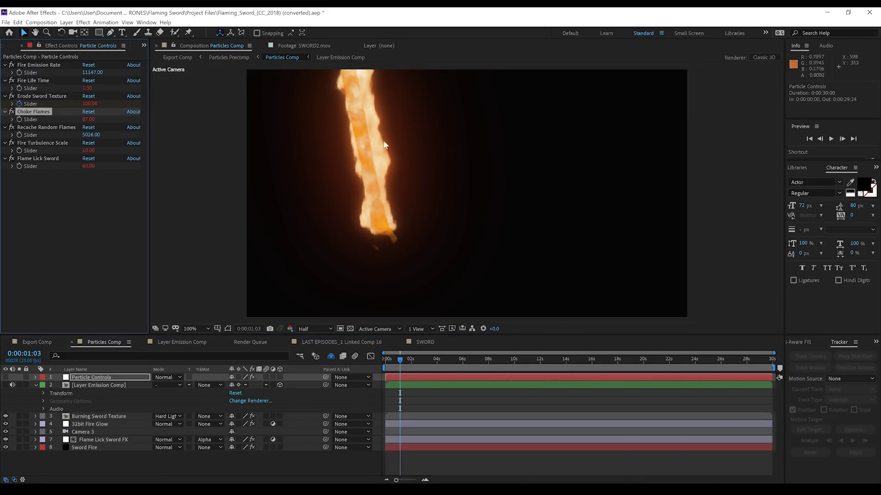
drag(88, 151, 83, 151)
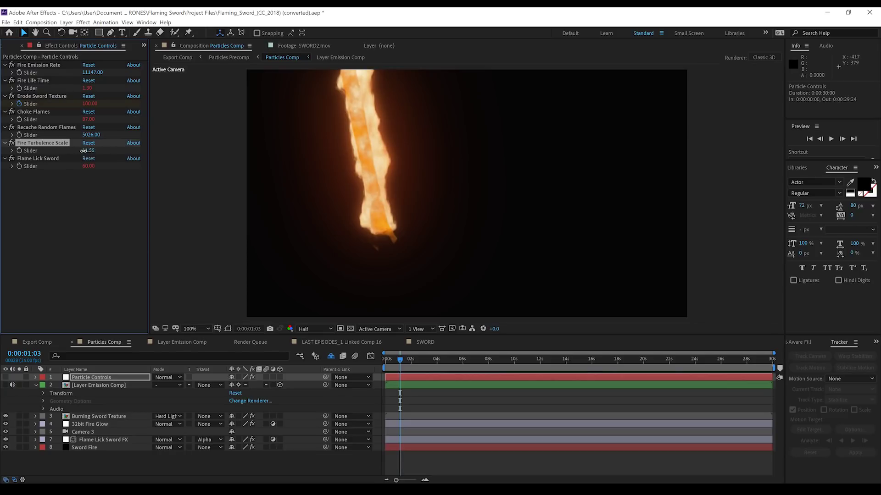
drag(17, 150, 14, 150)
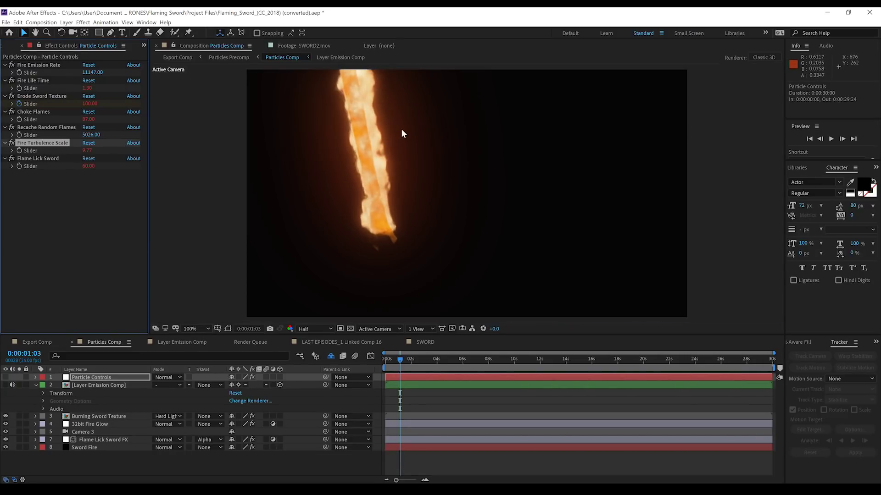
drag(86, 166, 46, 166)
click(88, 158)
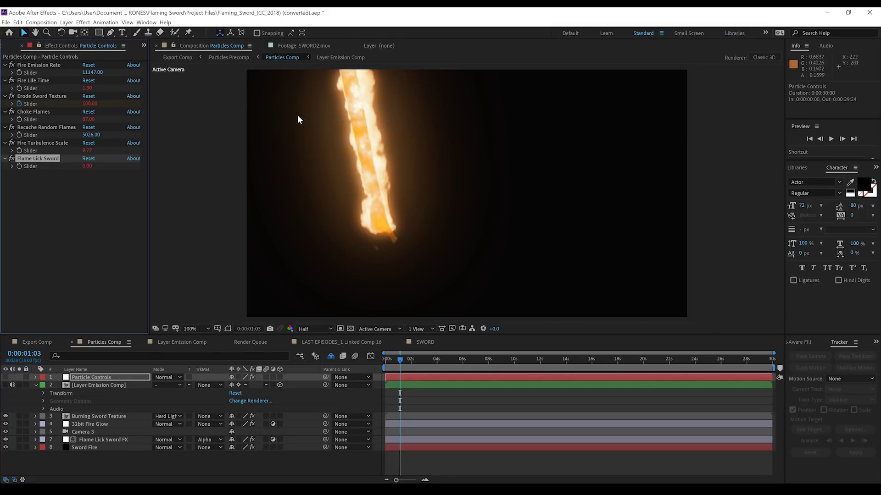
key(ctrl+z)
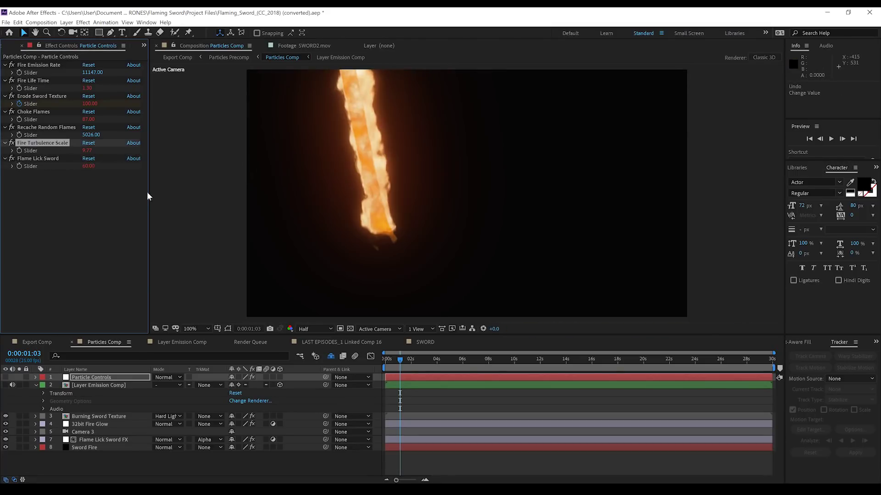
key(ctrl+z)
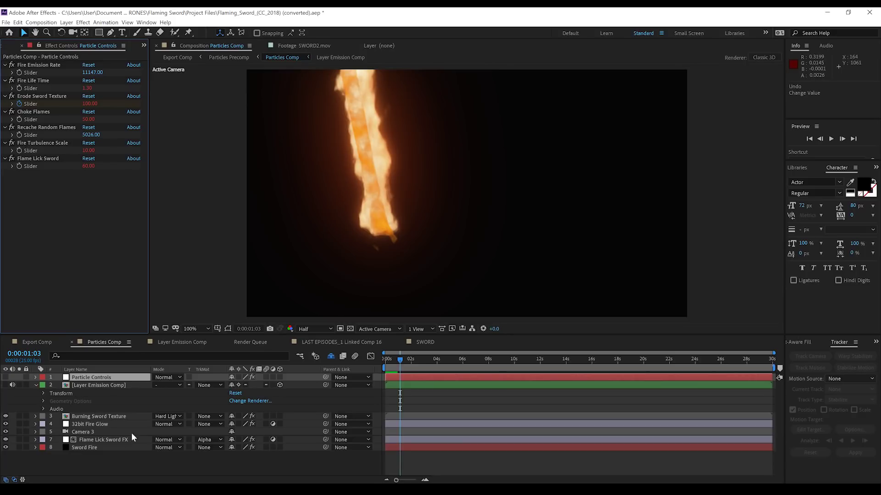
Set the Sword Fire particles' Physics Gravity to -400
click(77, 447)
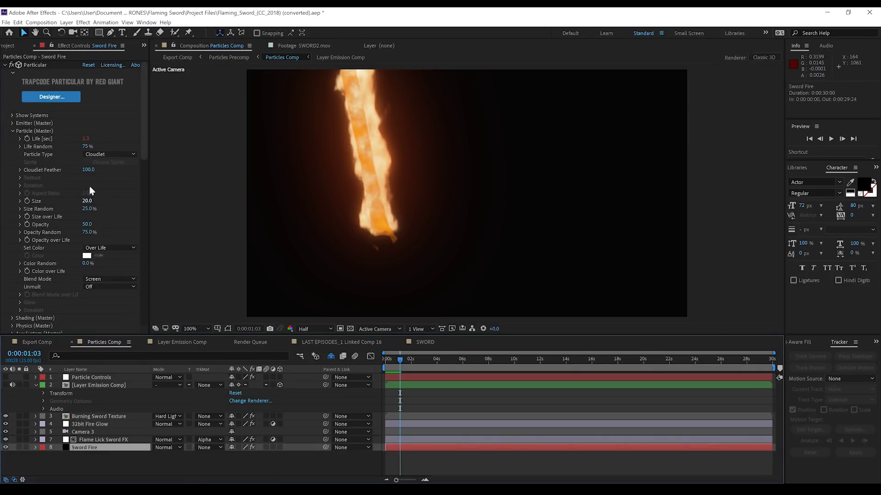
scroll(46, 235, down, 5)
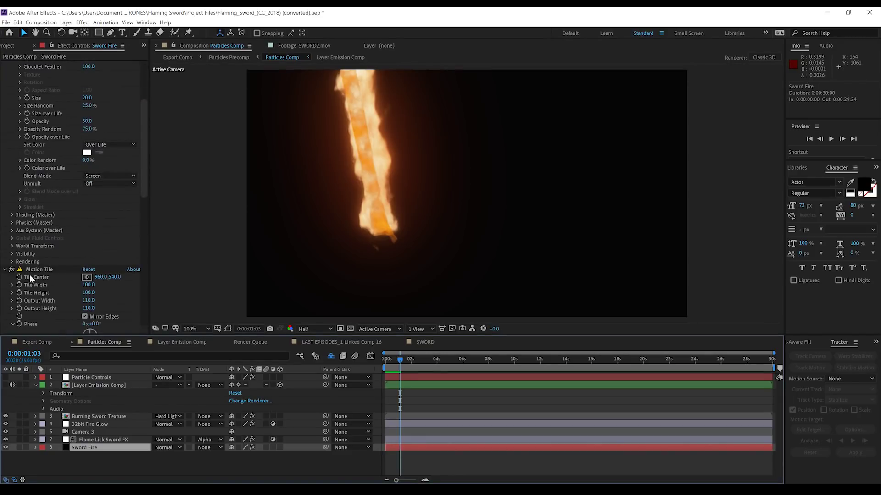
click(12, 223)
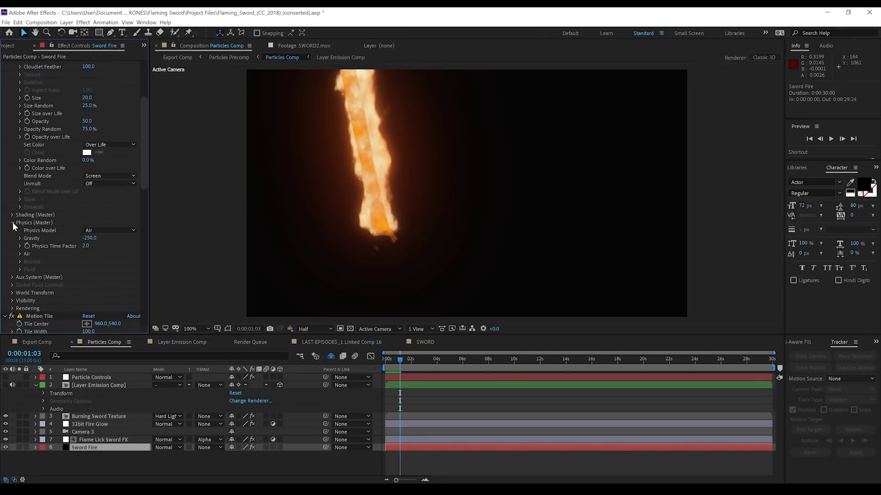
click(87, 238)
key(Return)
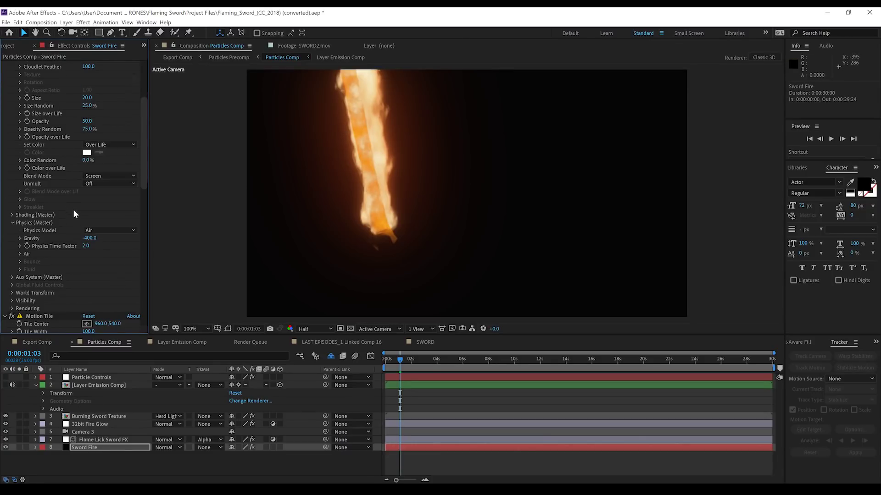
Try a larger Sword Fire particle Size, then revert it to 20
scroll(73, 192, up, 3)
scroll(37, 158, up, 2)
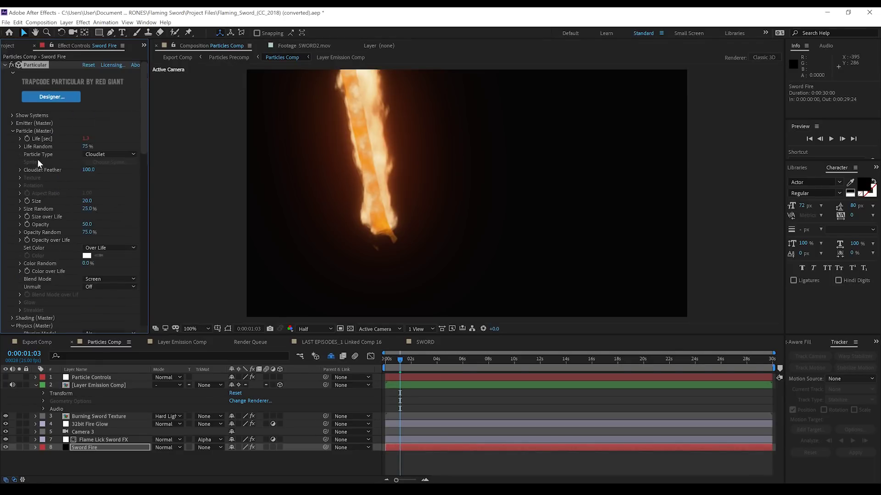
click(86, 201)
drag(89, 203, 91, 200)
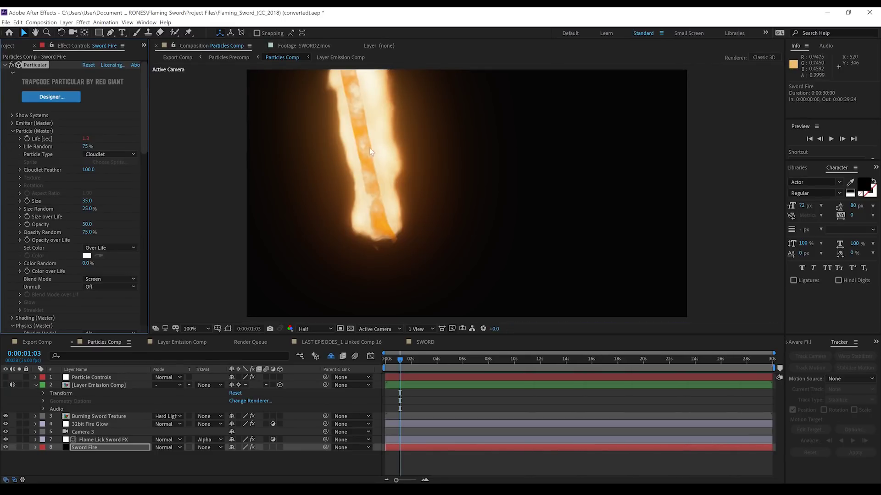
key(ctrl+z)
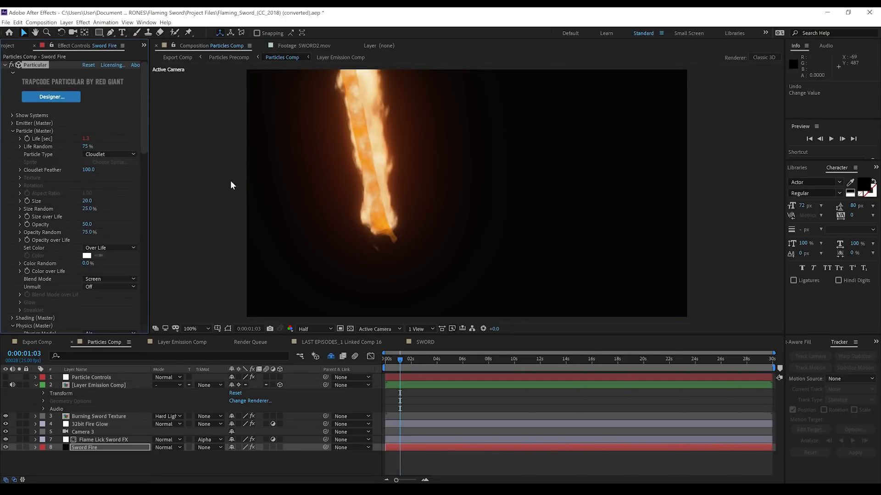
In Export Comp, show the Compositing Options sliders with Comp Glow 84 and Glow Radius 250
click(36, 342)
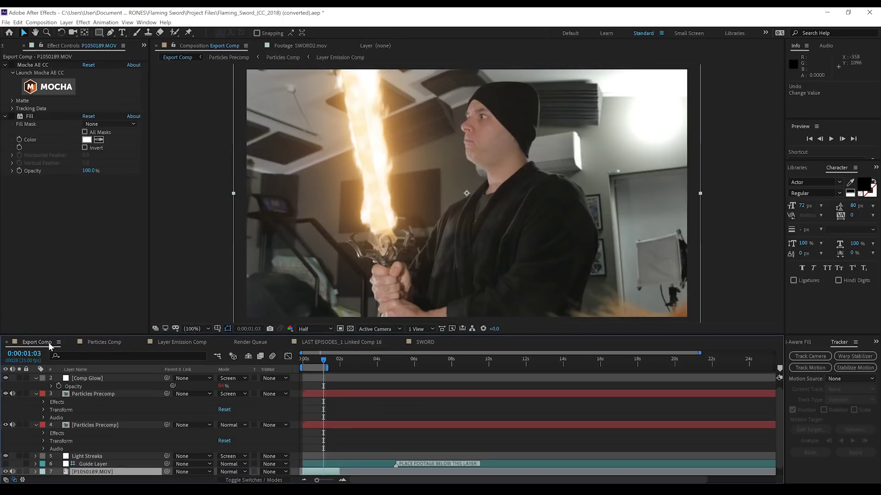
click(87, 378)
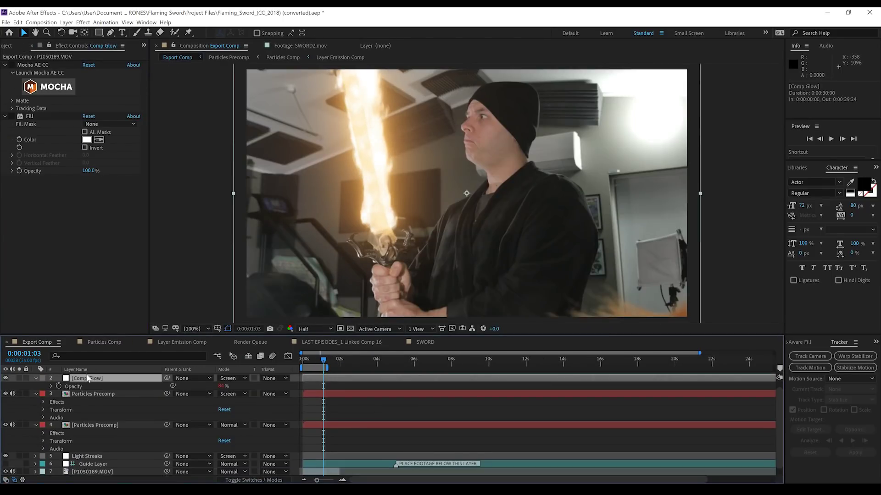
scroll(86, 372, up, 1)
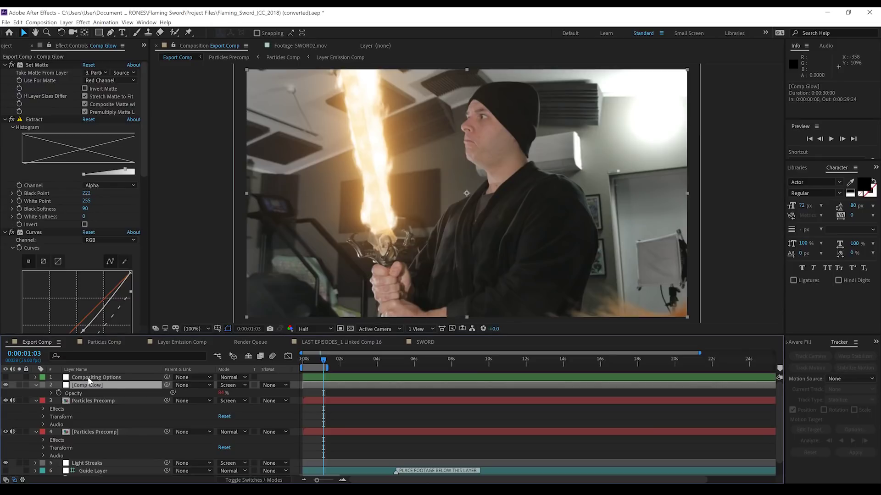
click(87, 377)
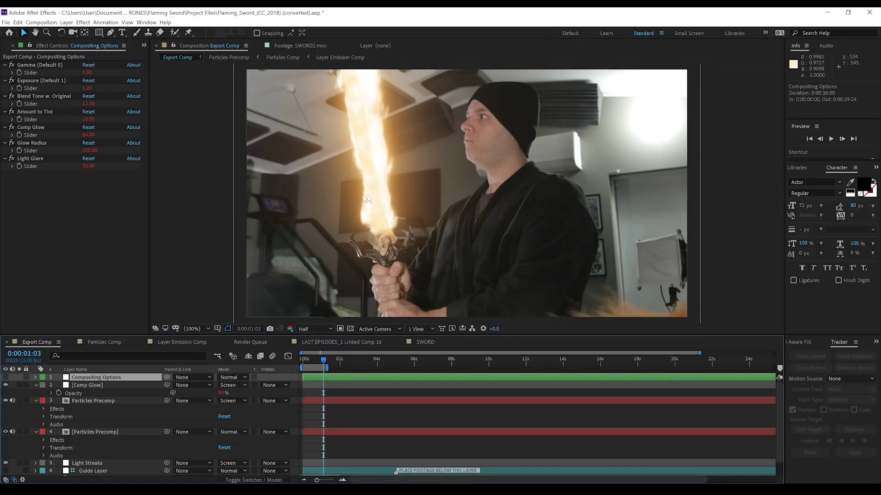
drag(108, 399, 115, 397)
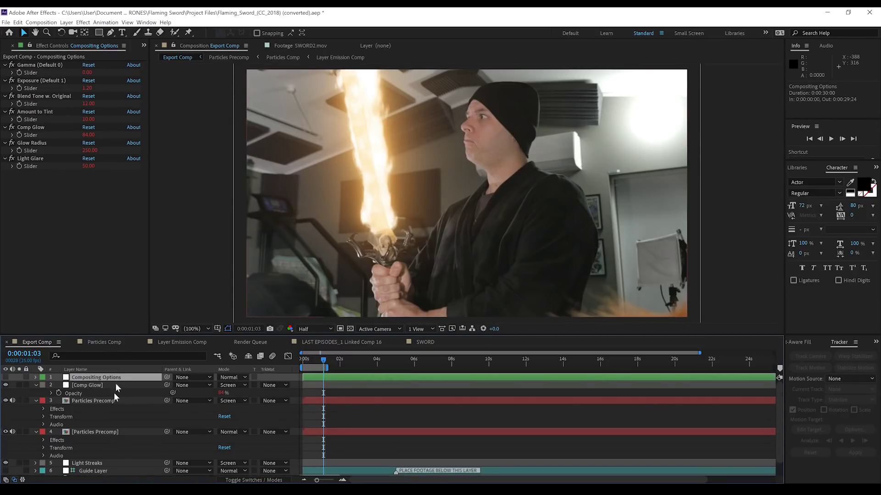
Add Sparks_Burst_4_0491_4K.mov to Export Comp, placed below Particles Precomp
click(144, 45)
click(170, 51)
click(37, 182)
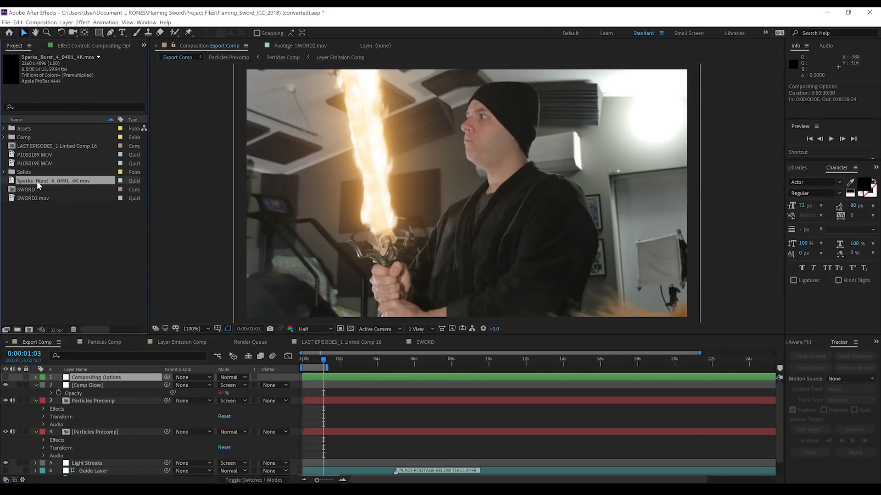
double_click(45, 184)
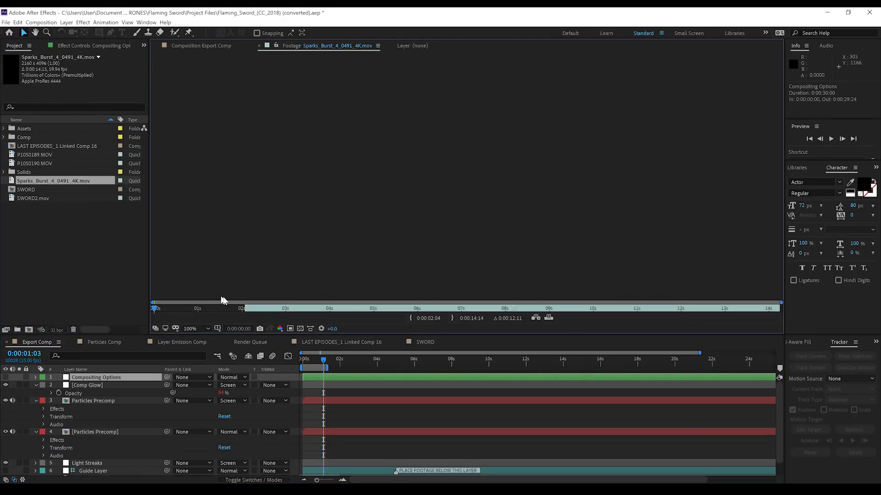
click(251, 311)
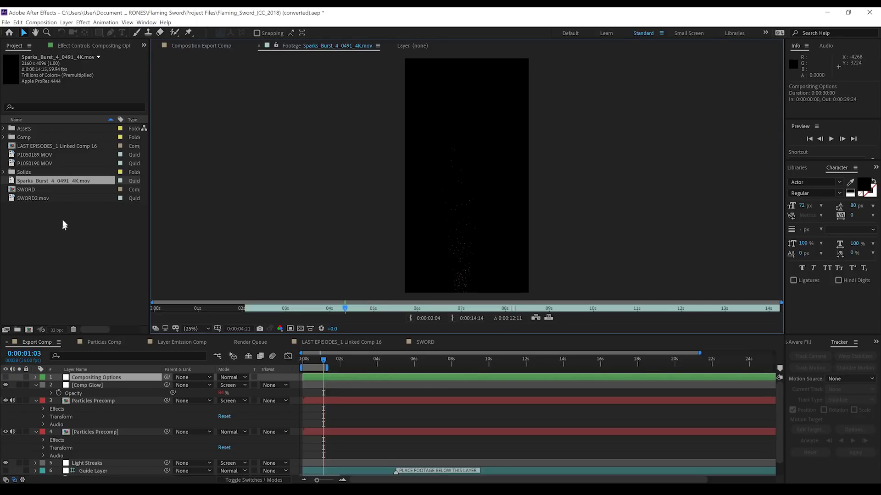
drag(62, 180, 110, 444)
Scale the sparks layer to 56% and position it over the sword blade
key(s)
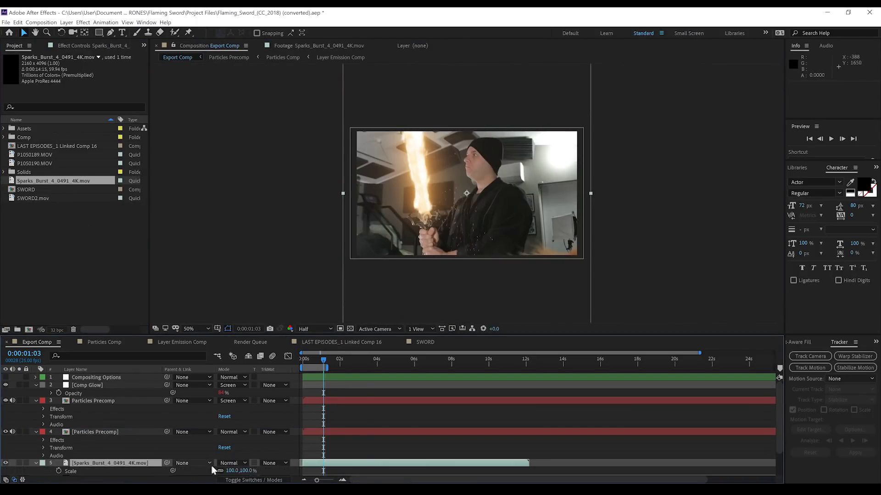
drag(226, 471, 225, 470)
drag(463, 238, 423, 134)
Draw a closed pen mask on the sparks layer tracing the flame along the blade
key(g)
click(398, 116)
click(396, 133)
click(400, 156)
click(406, 179)
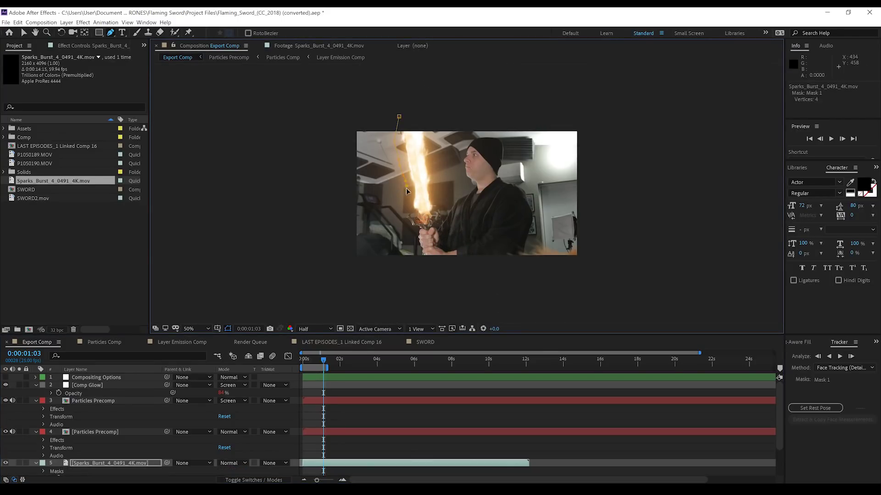
click(407, 200)
click(416, 212)
click(430, 215)
click(436, 202)
click(437, 163)
click(438, 147)
click(441, 133)
click(444, 116)
click(398, 116)
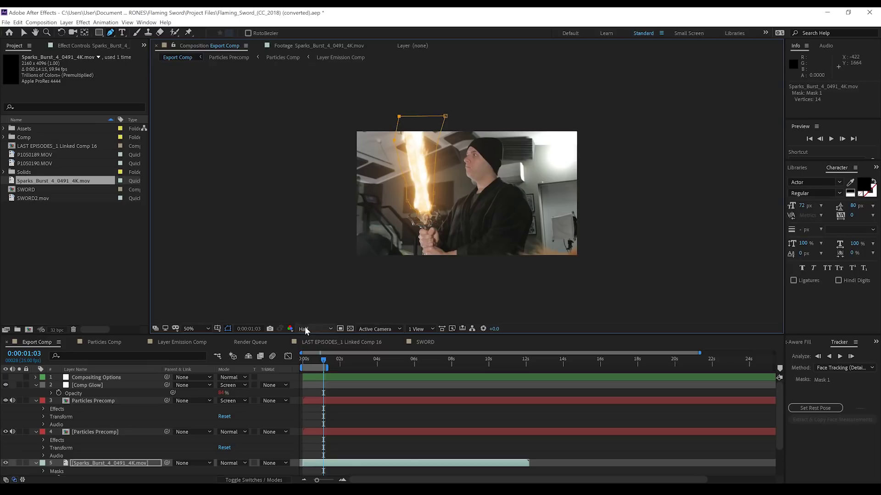
Feather the sparks mask to 50 pixels, blend it with Screen, and preview
key(f)
drag(233, 473, 241, 474)
click(229, 456)
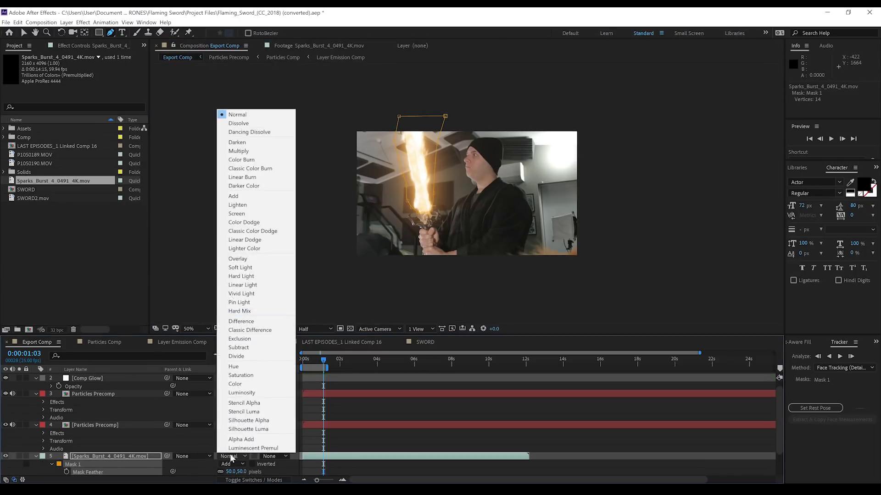
click(234, 214)
key(alt+/)
key(space)
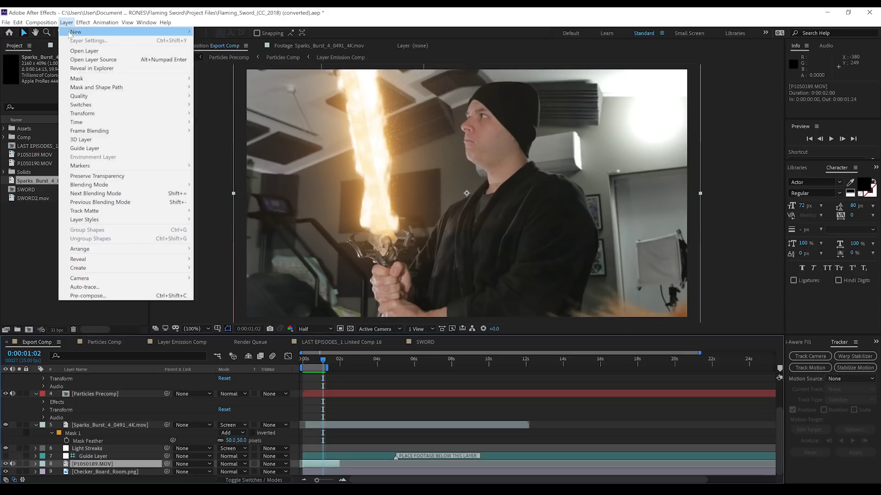
Create a new adjustment layer and mask it around the actor's face and hands
mouse_move(73, 33)
click(255, 87)
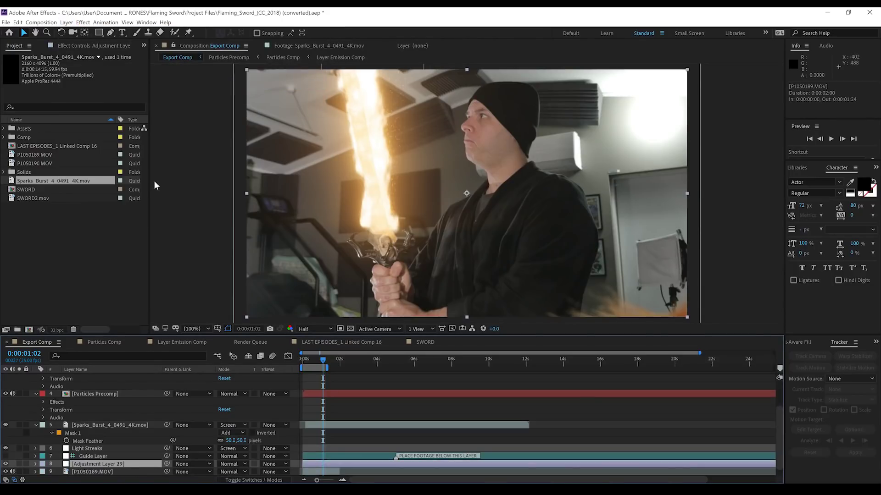
click(111, 33)
click(492, 84)
drag(480, 93, 471, 109)
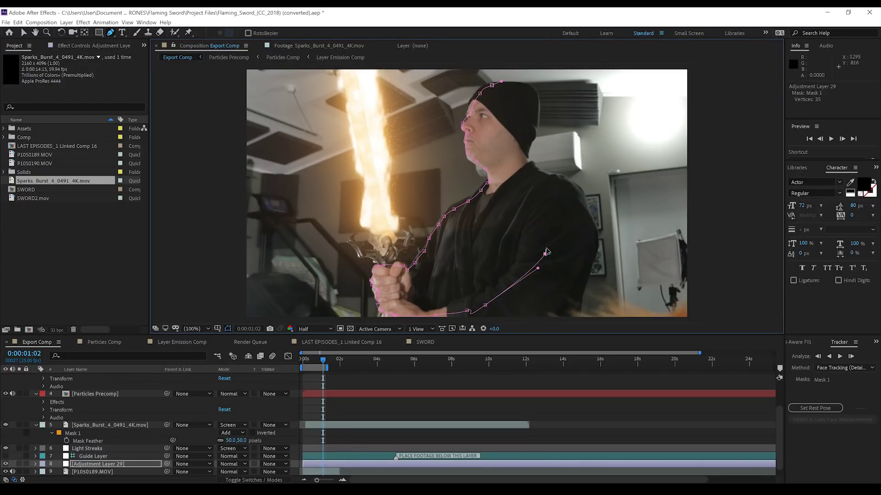
Apply Colorista IV, feather the mask to 108 pixels, and set Temperature 14, Exposure 0.38
click(83, 23)
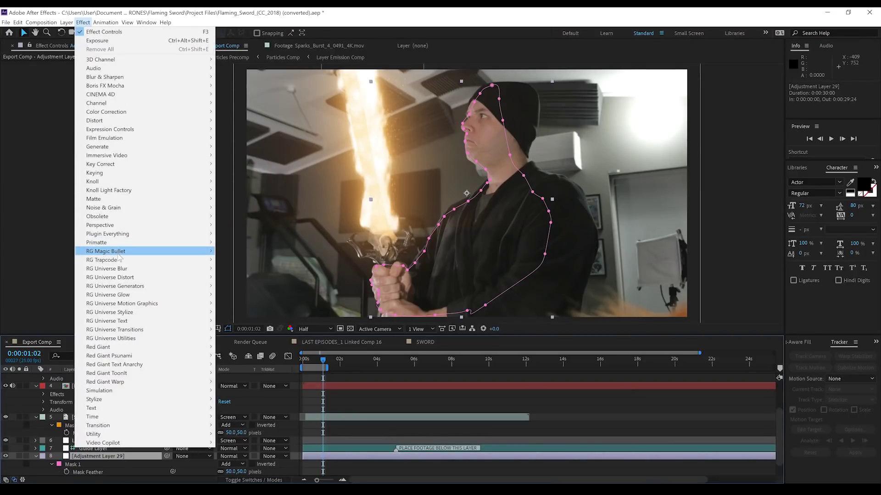
mouse_move(138, 252)
click(232, 251)
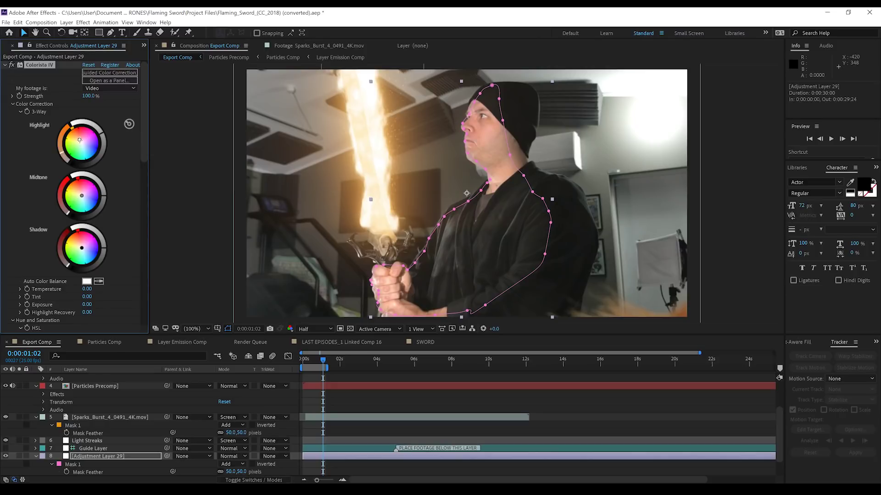
click(308, 462)
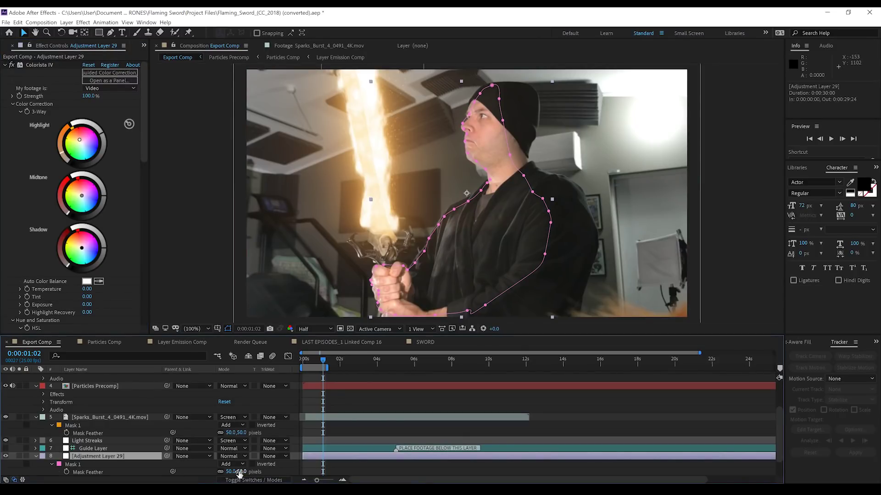
drag(239, 475, 268, 473)
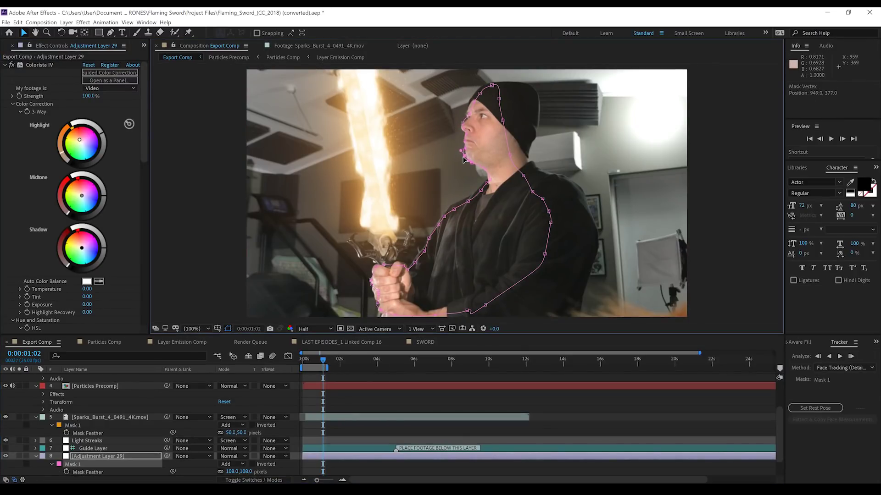
click(390, 402)
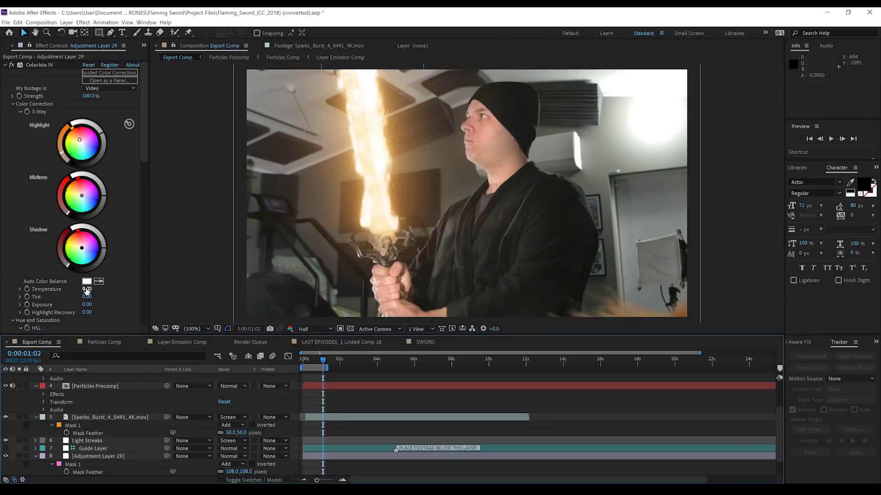
drag(87, 290, 103, 306)
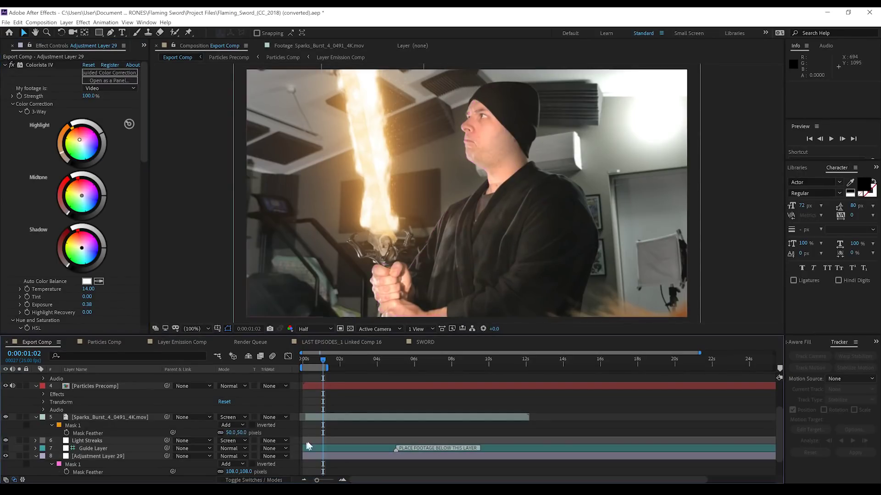
Keyframe the adjustment layer's opacity from 0% to 100% as the sparks appear, then preview
key(Home)
key(t)
drag(223, 464, 100, 474)
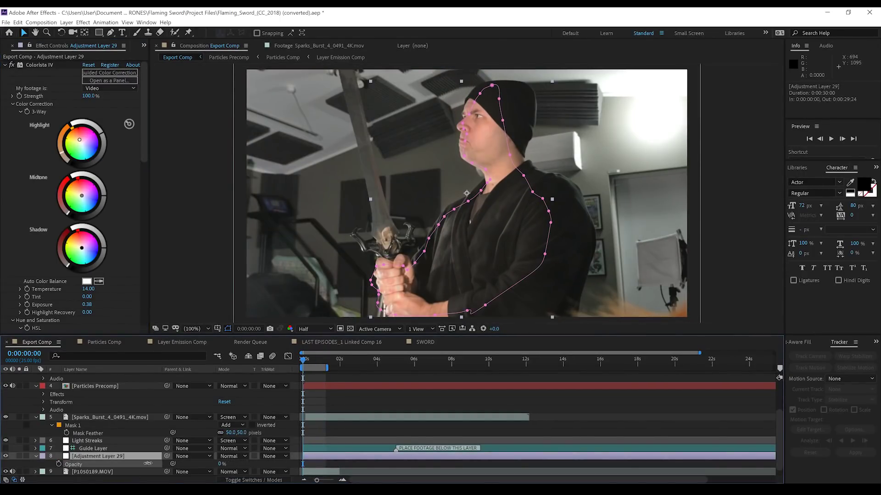
drag(302, 363, 310, 363)
drag(223, 464, 387, 466)
click(312, 457)
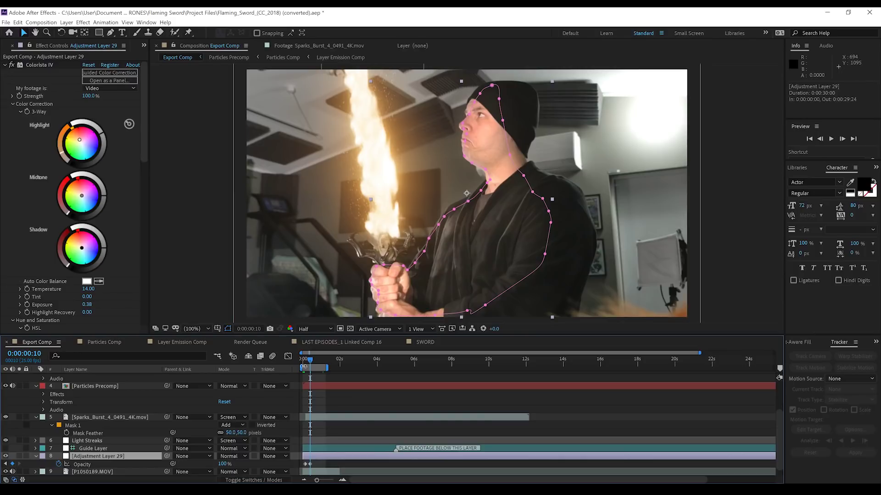
click(362, 394)
key(space)
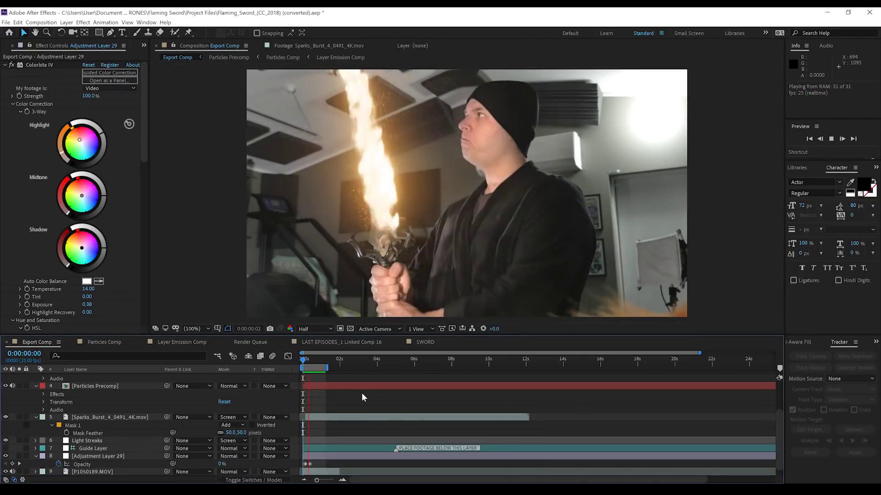